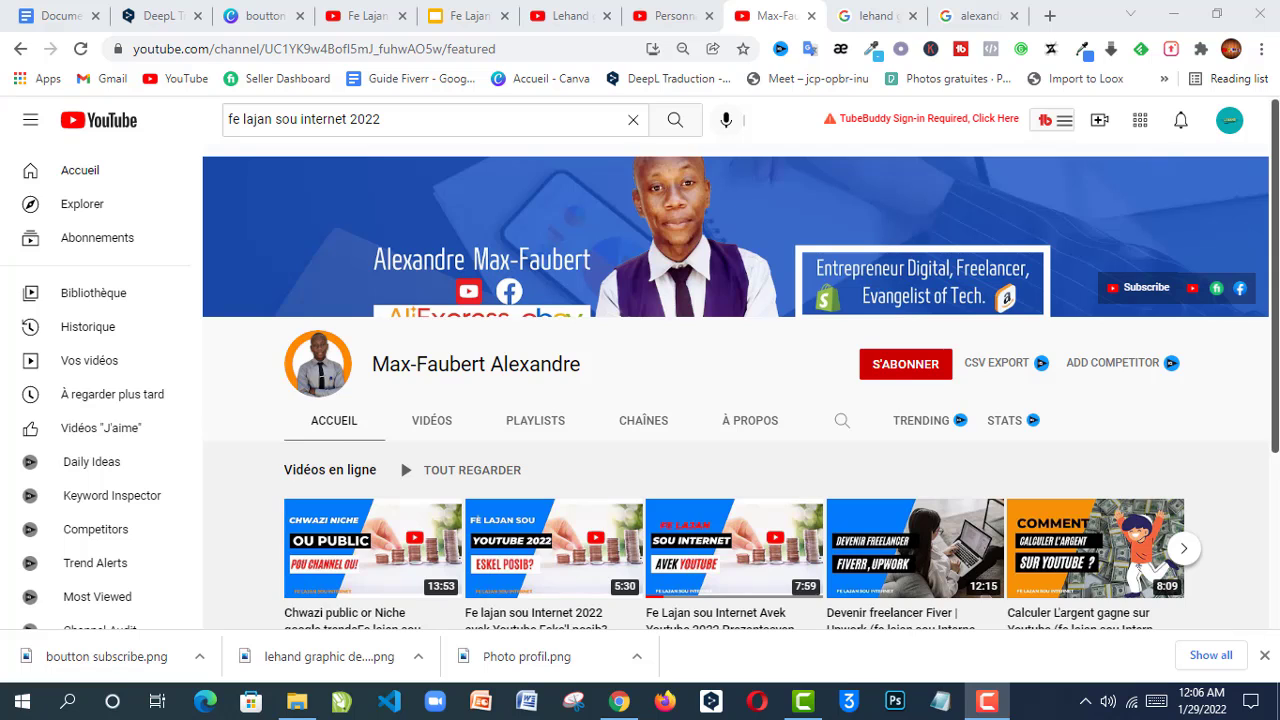
Step: In the presentation's SETTINGS slide, add "V" after the dash of the Categorie bullet and a dash after the Tag bullet
scroll(1277, 325, down, 3)
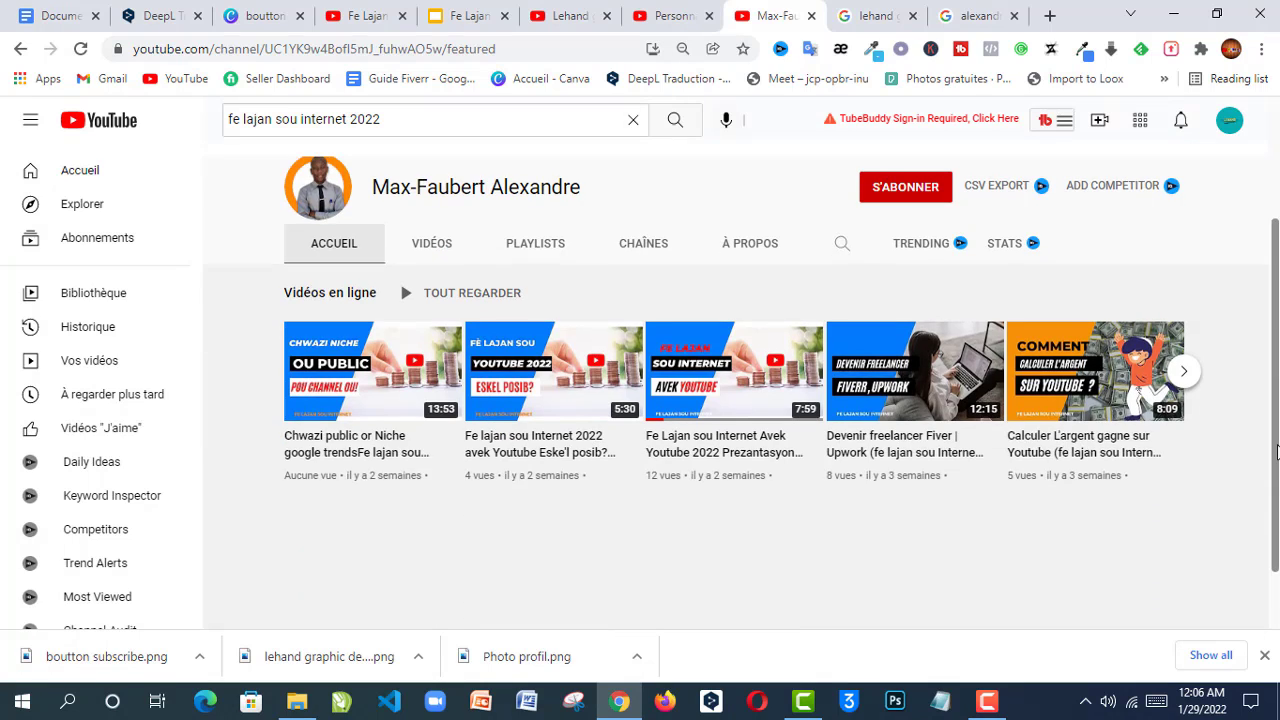
scroll(1277, 325, up, 3)
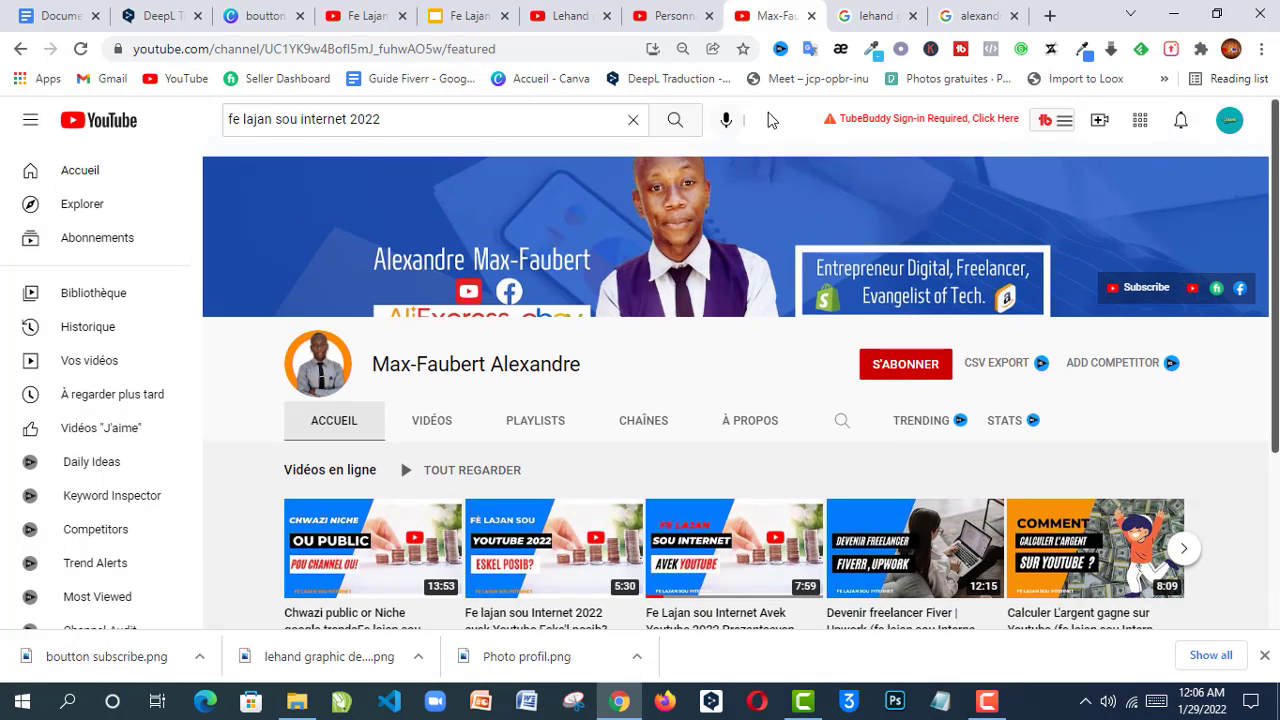
click(470, 16)
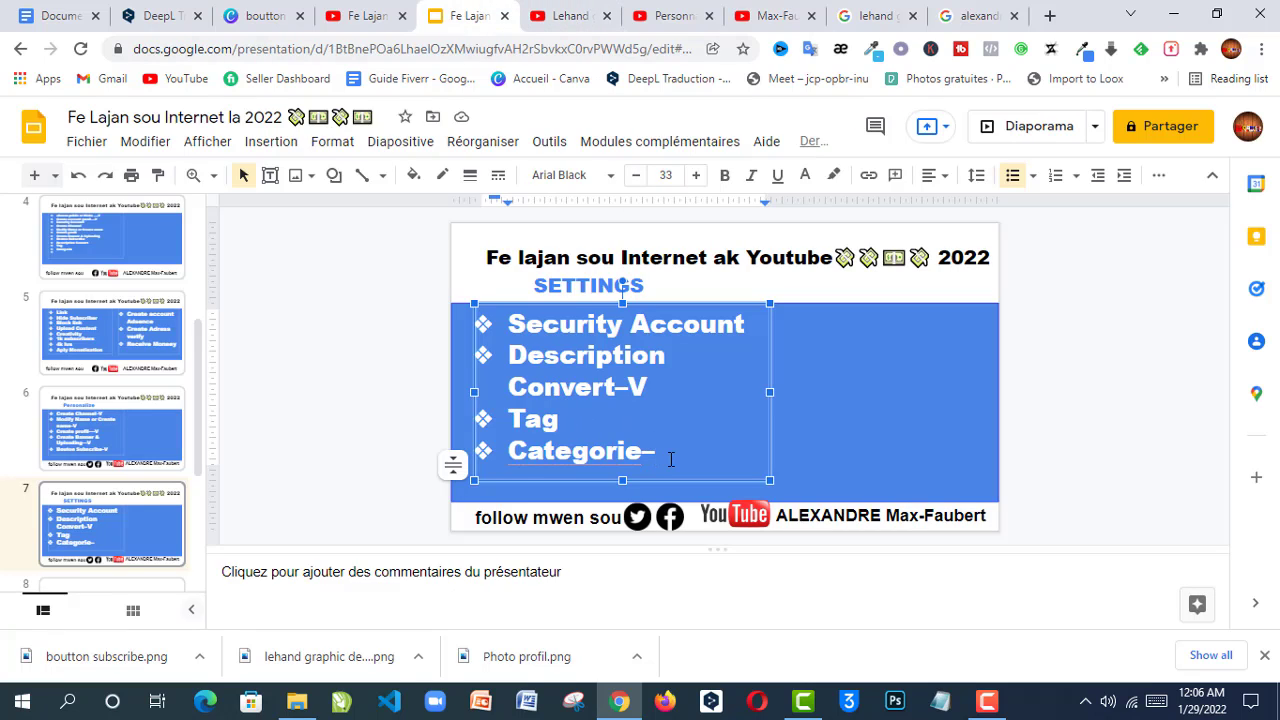
text(V)
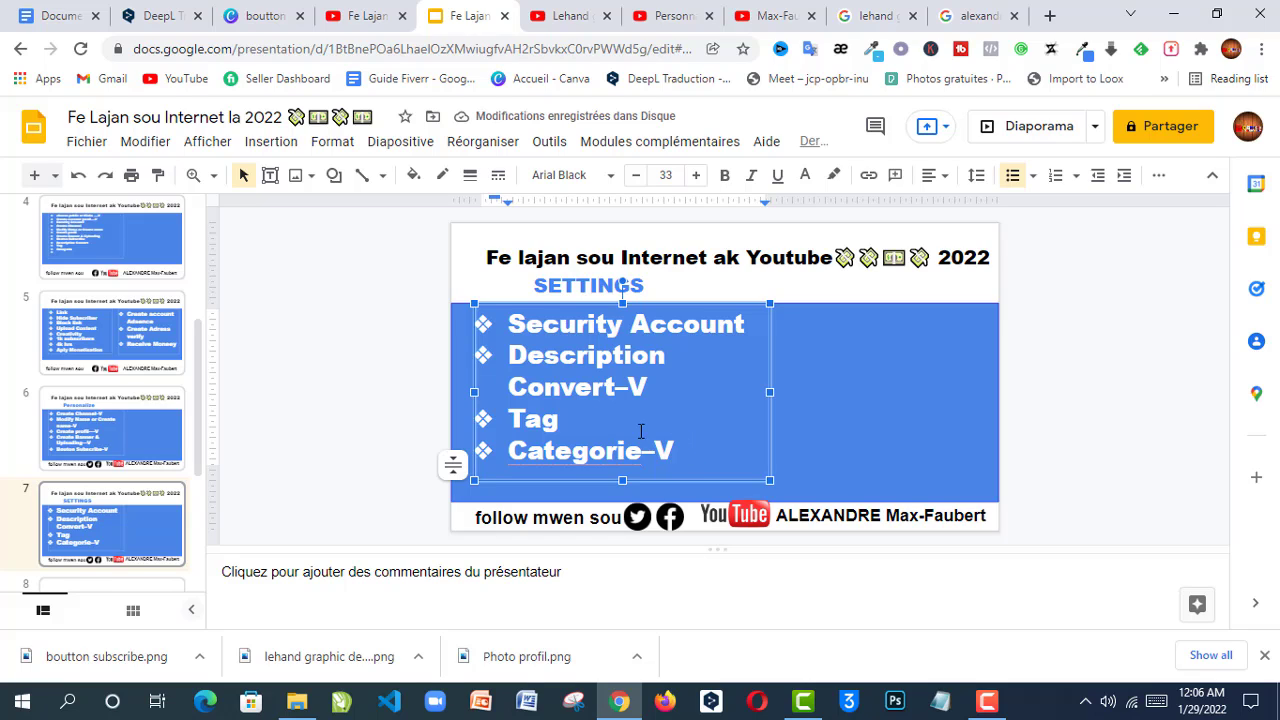
click(581, 418)
key(BackSpace)
text(-)
Step: Switch to the untitled document and enter "Education" under the Catégories heading
key(ctrl+1)
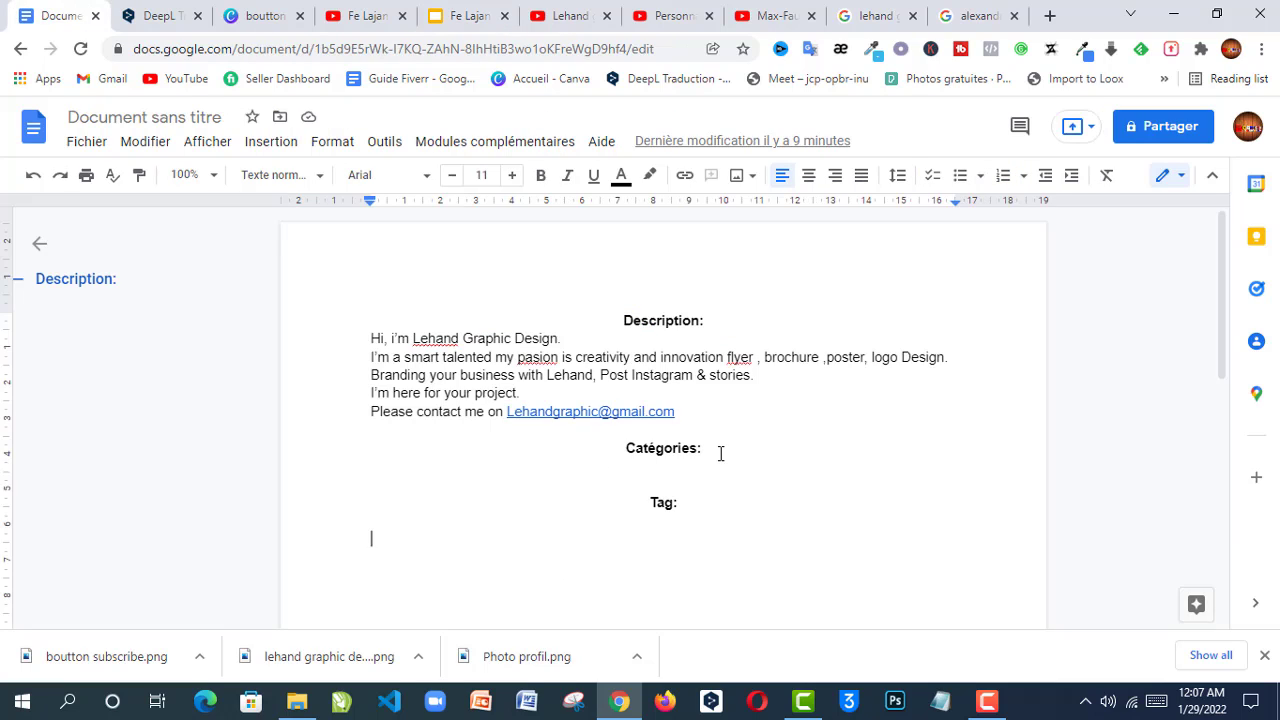
click(689, 469)
text(Ed)
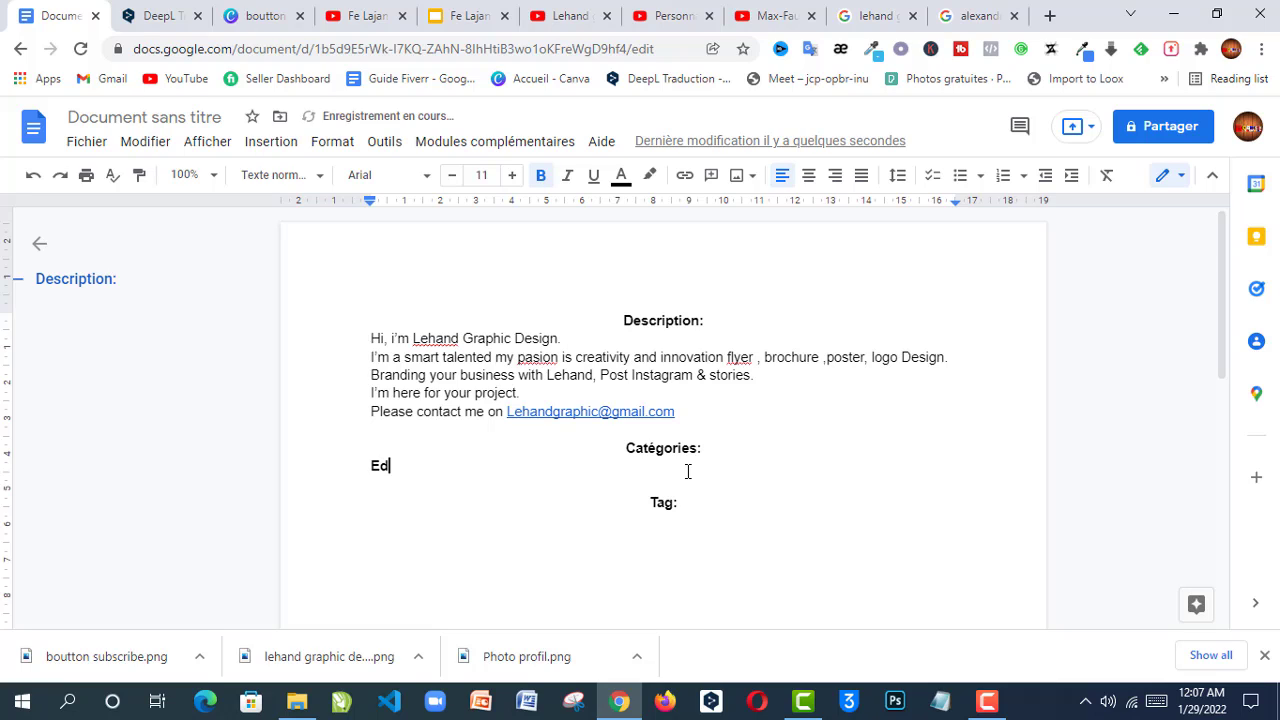
text(ucation)
Step: Enter "SEO=search engine optimization" under the Tag heading, accepting the spelling suggestion for "search"
click(708, 510)
click(578, 540)
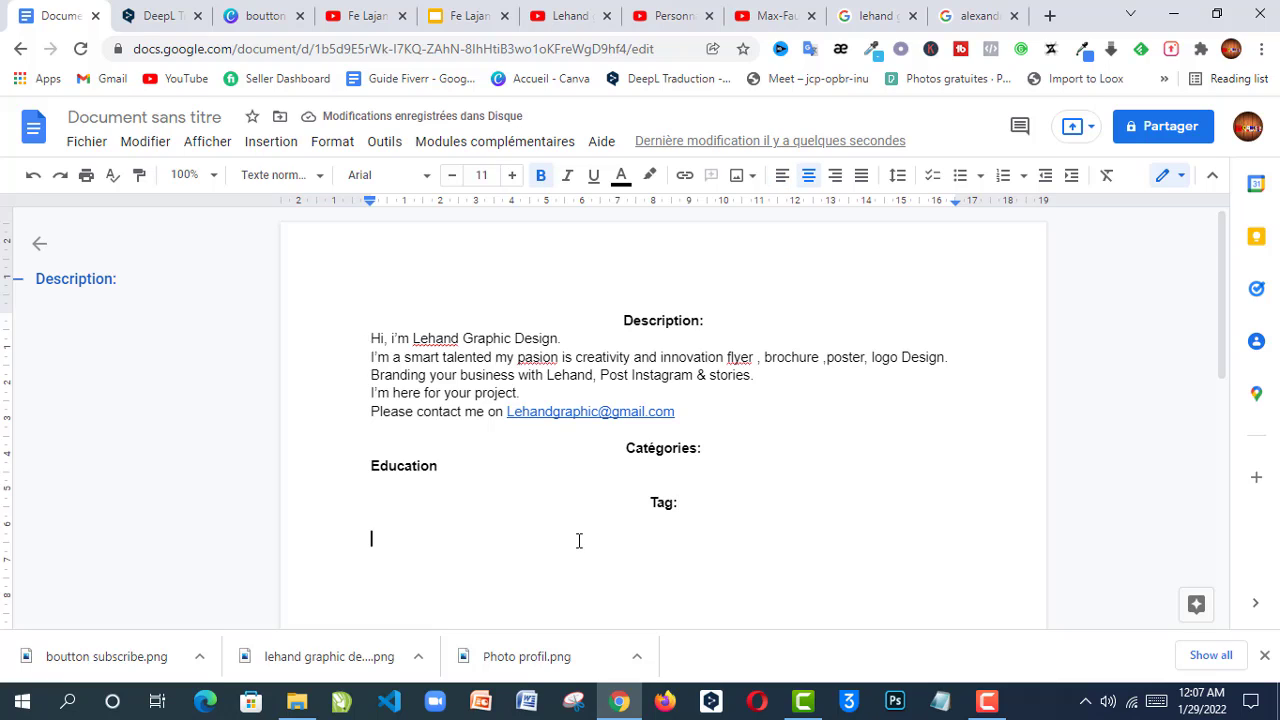
text(SE)
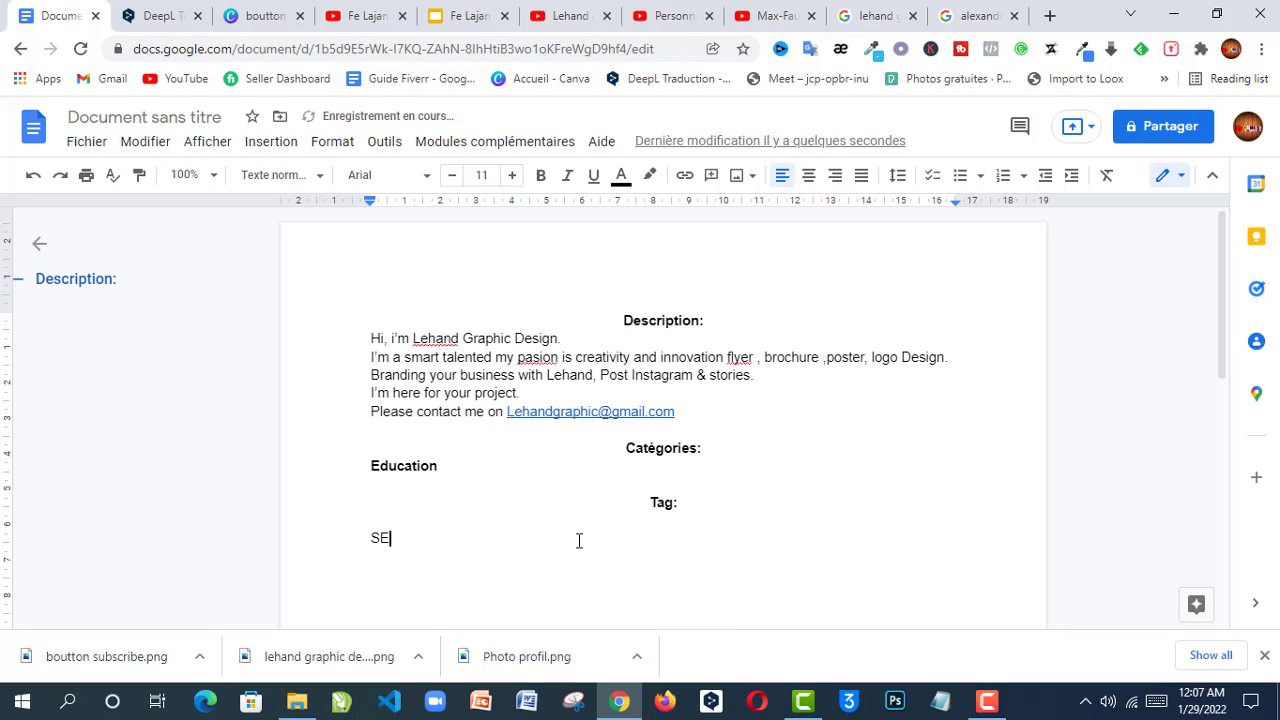
text(oO=sear engi)
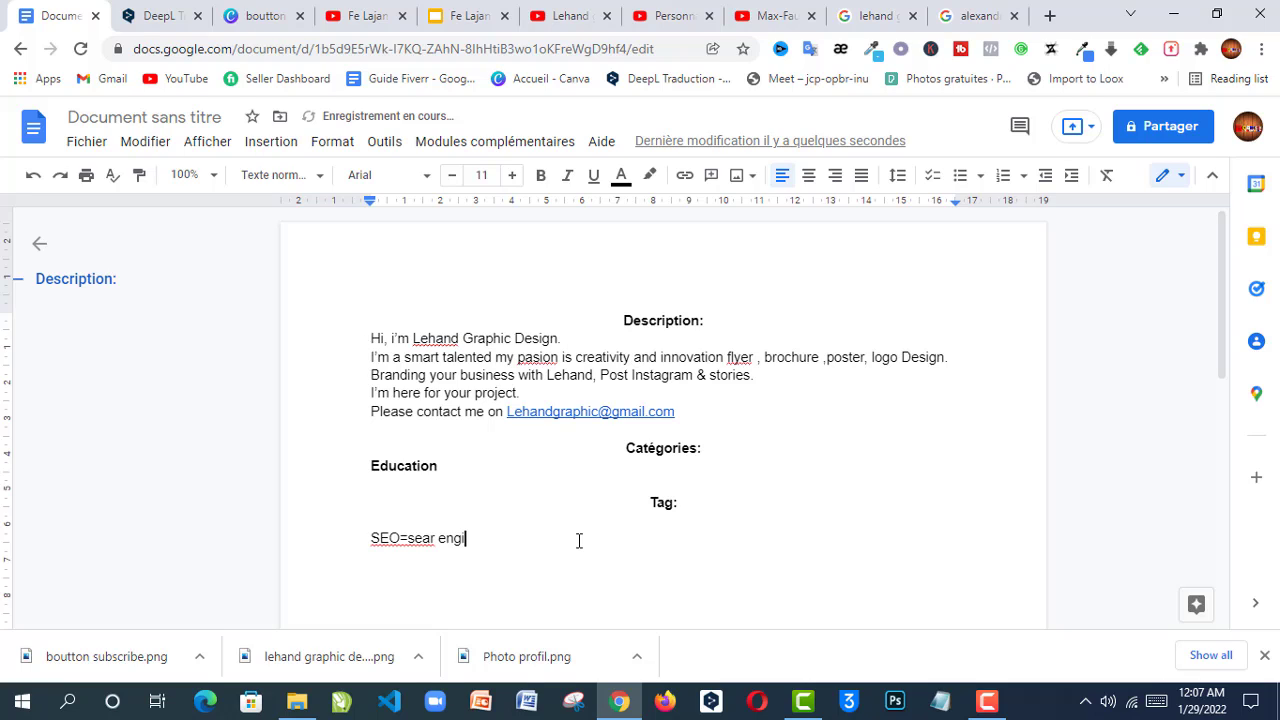
text(ne optimization)
click(436, 541)
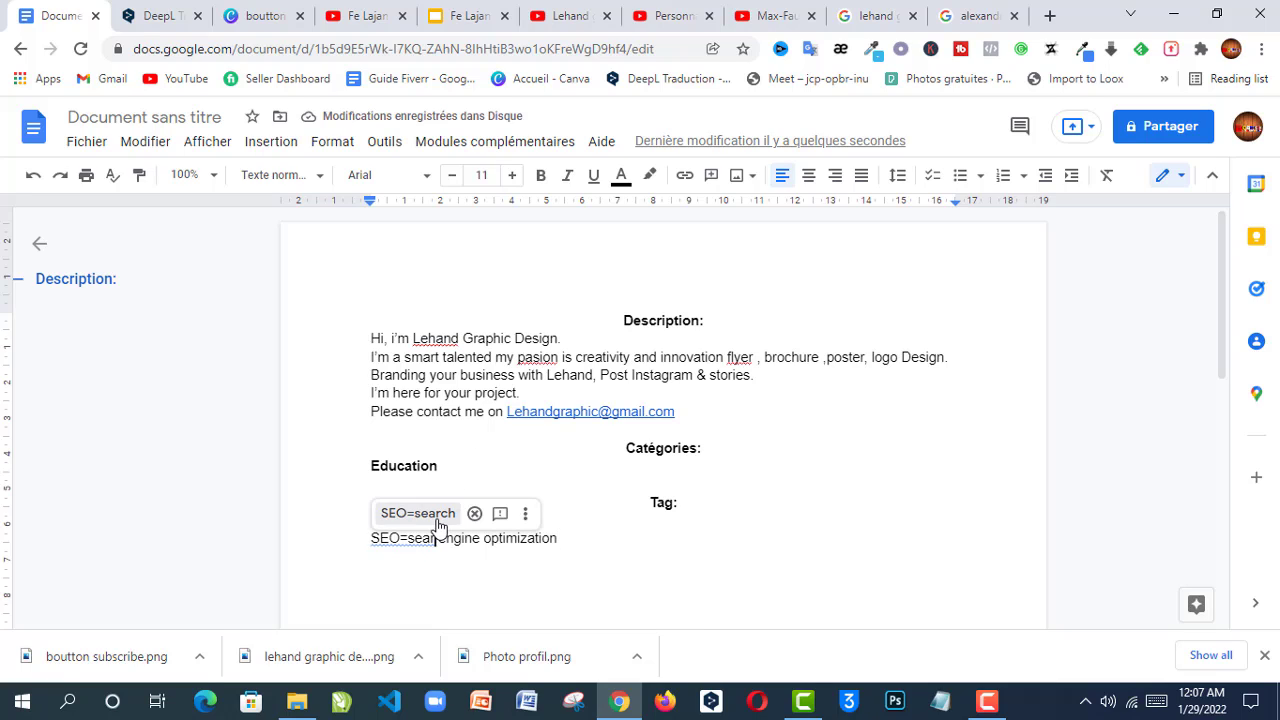
click(440, 519)
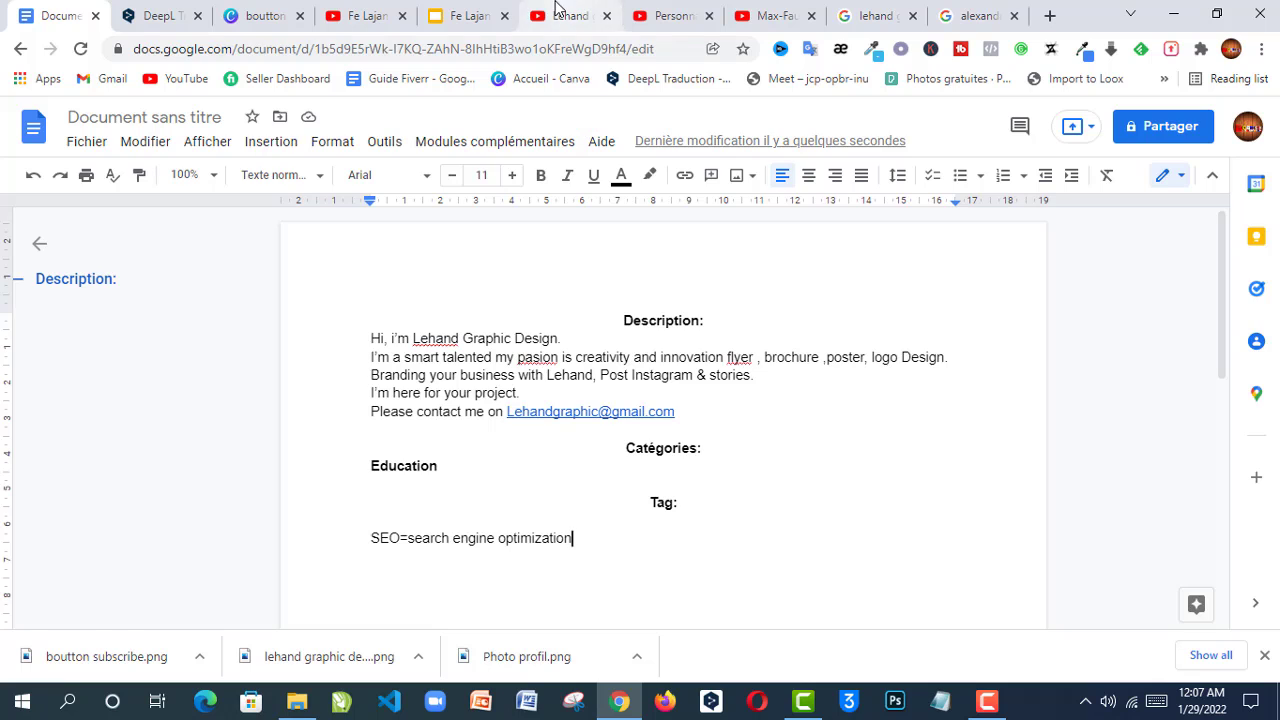
Step: View the Lehand graphic design channel page, return to the other creator's channel page and clear its search query
click(594, 15)
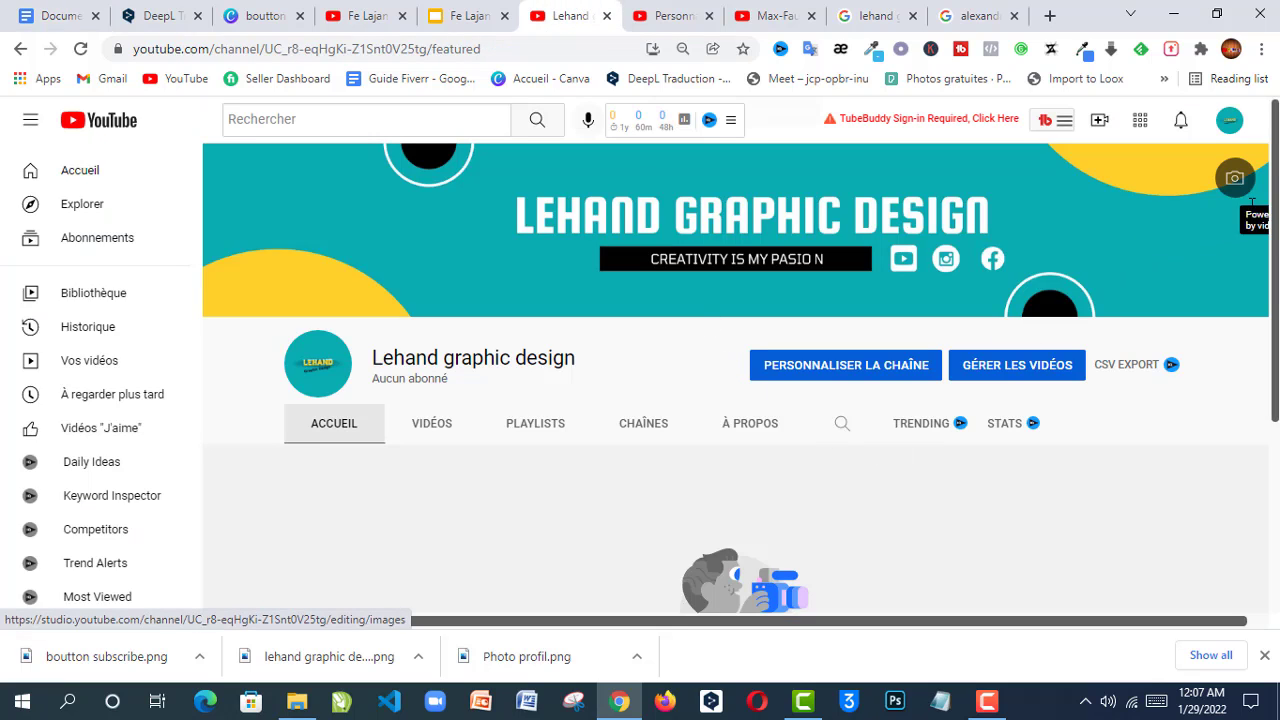
scroll(736, 385, down, 3)
scroll(736, 385, up, 3)
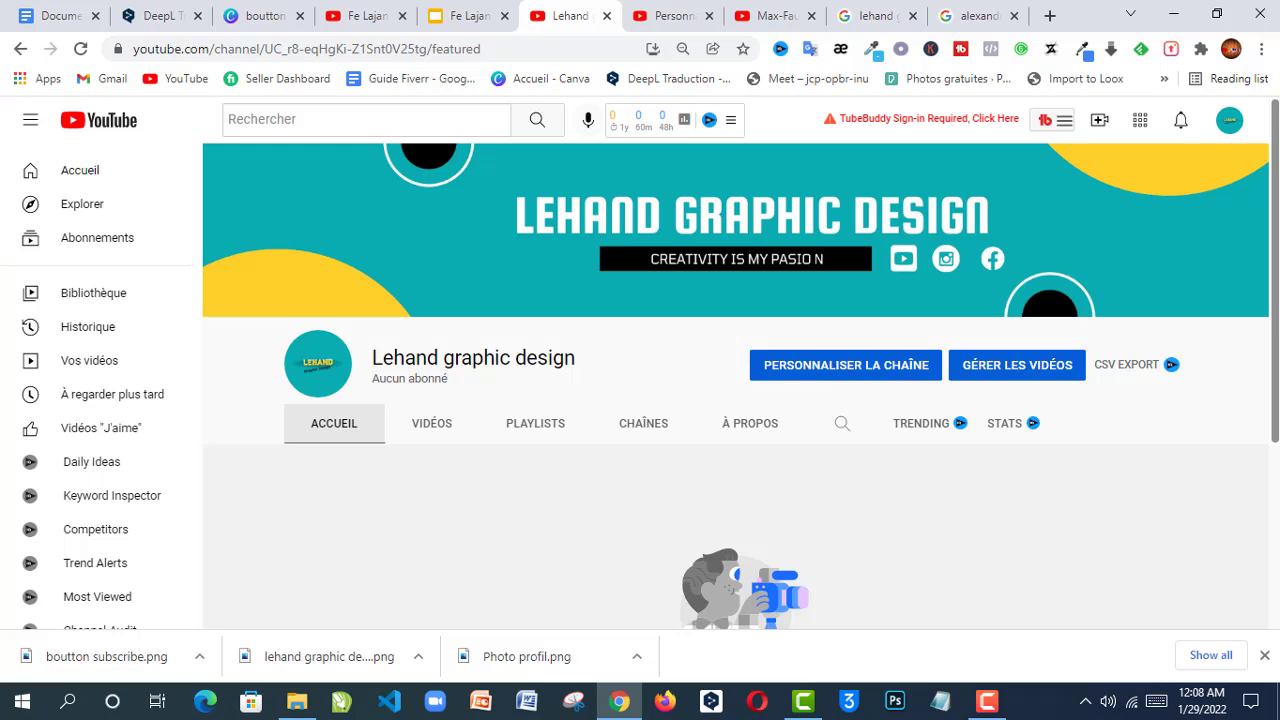
click(866, 15)
click(763, 8)
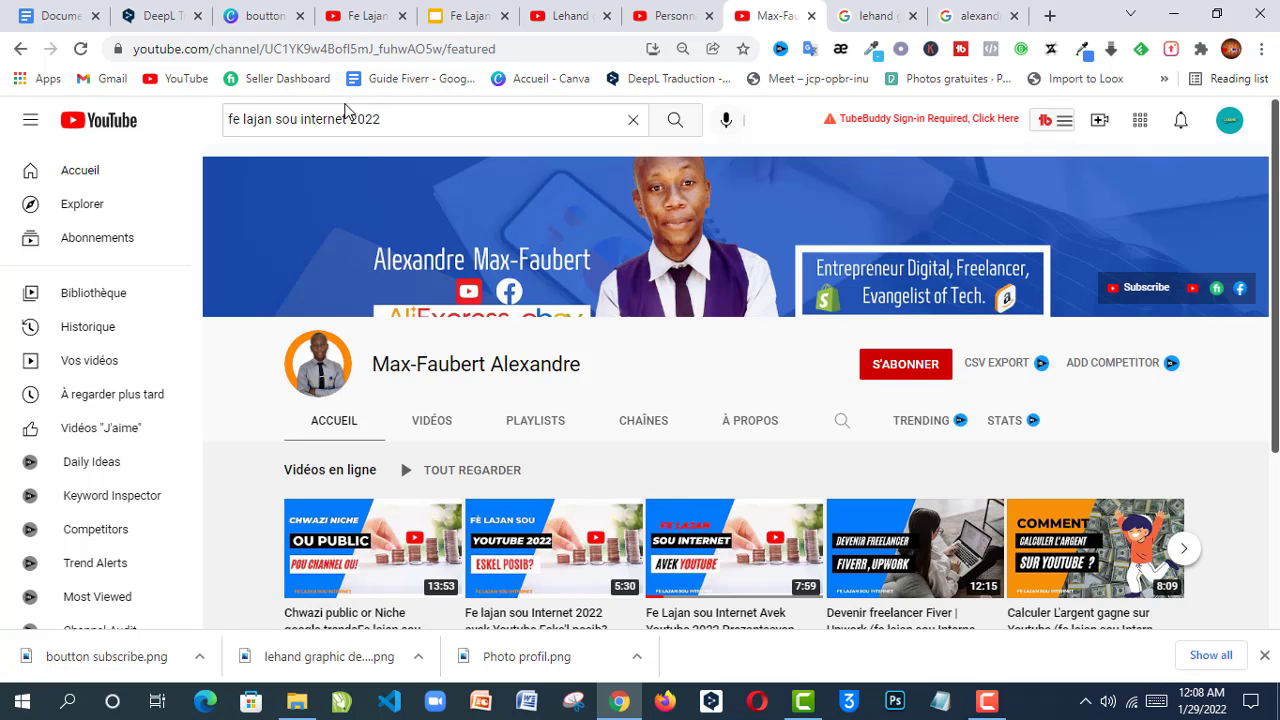
click(635, 122)
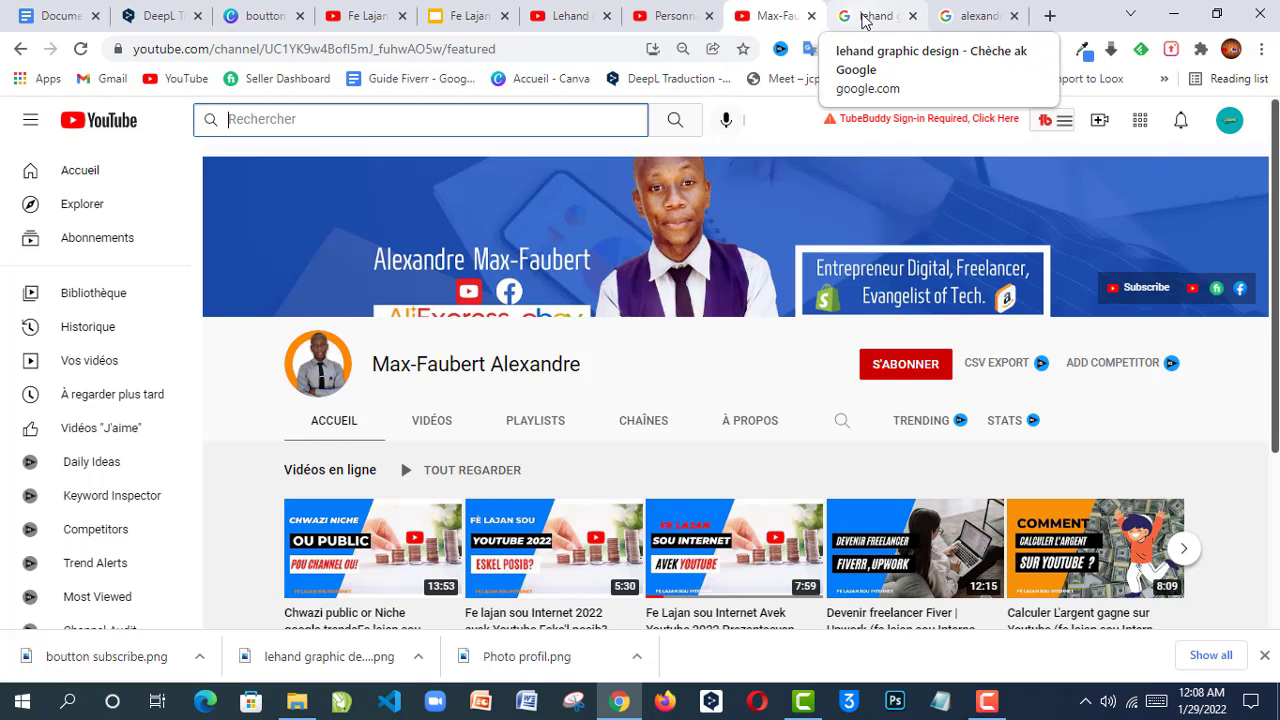
Step: Load the YouTube home page in place of the Google results for "lehand graphic design" and check the signed-in account
click(867, 20)
click(186, 79)
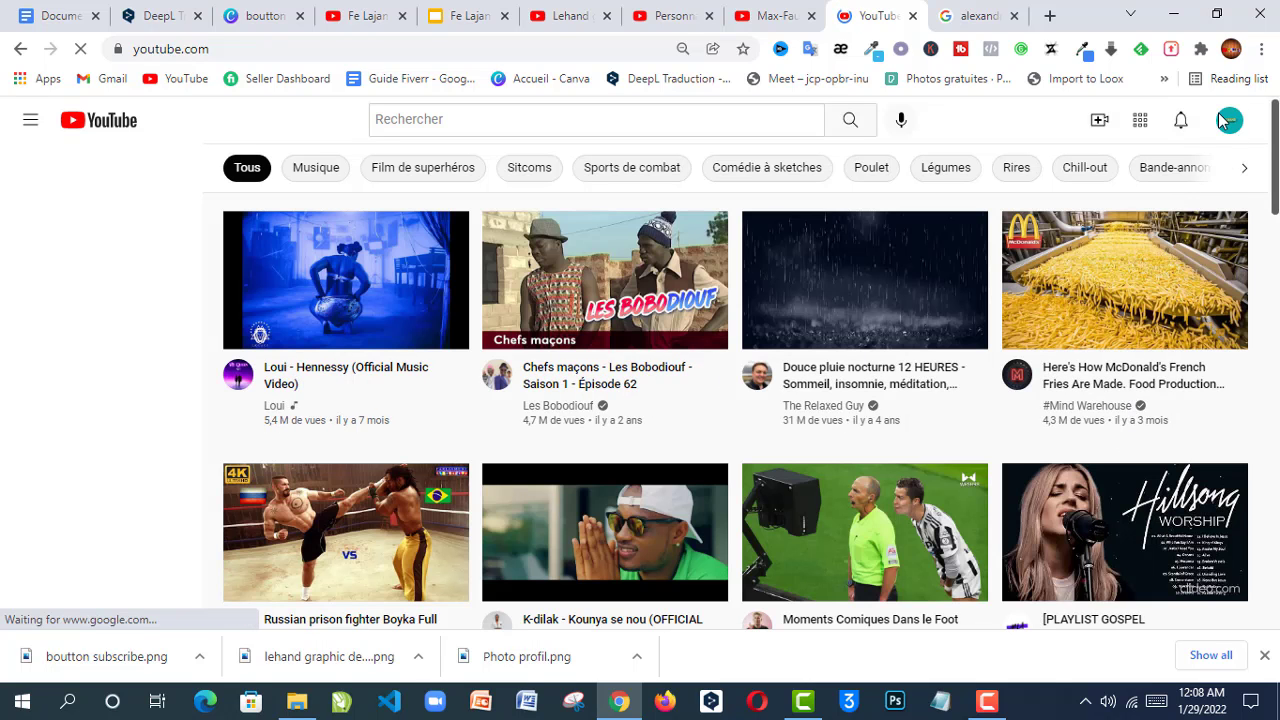
click(1230, 124)
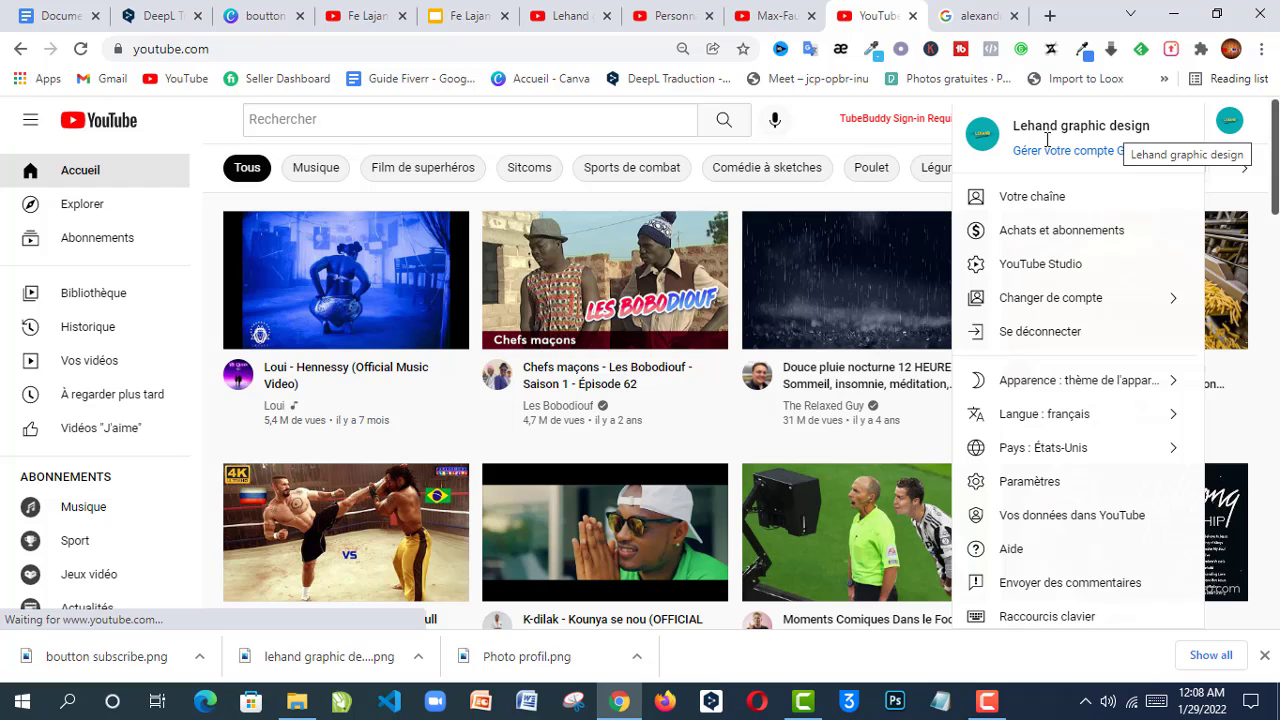
Step: Search YouTube for "fe lajan sou internet"
click(581, 119)
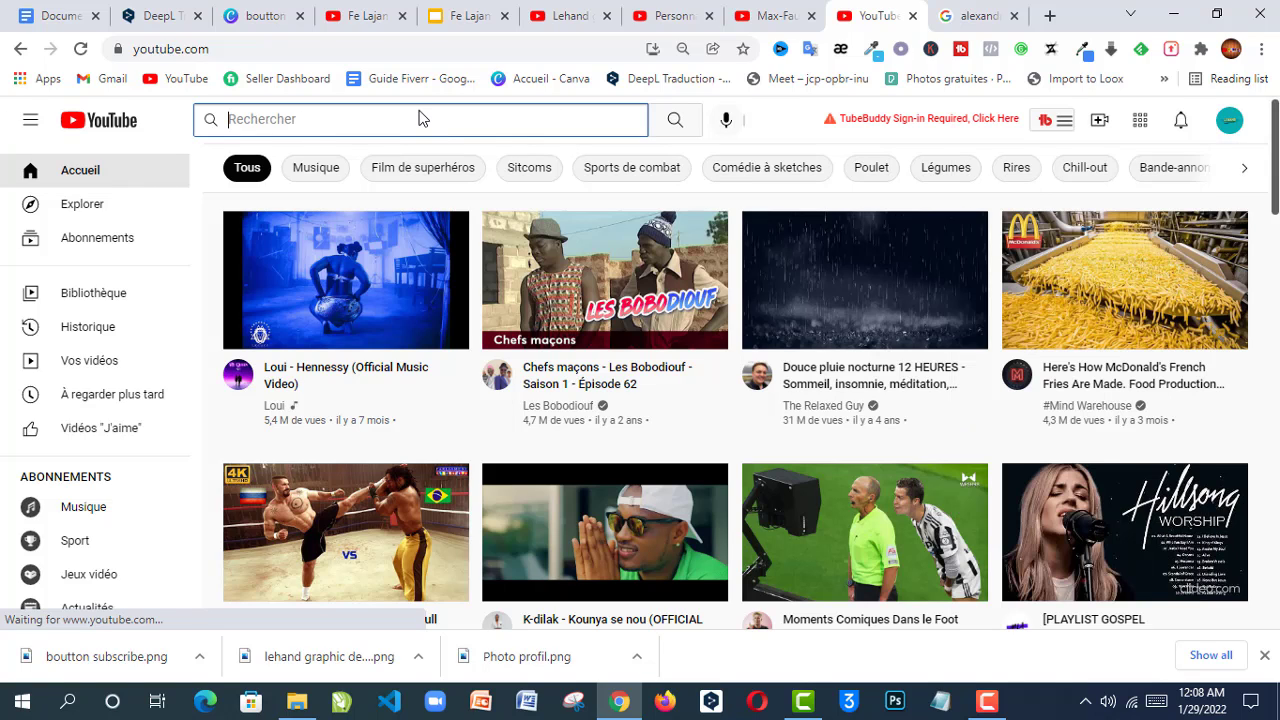
text(fe)
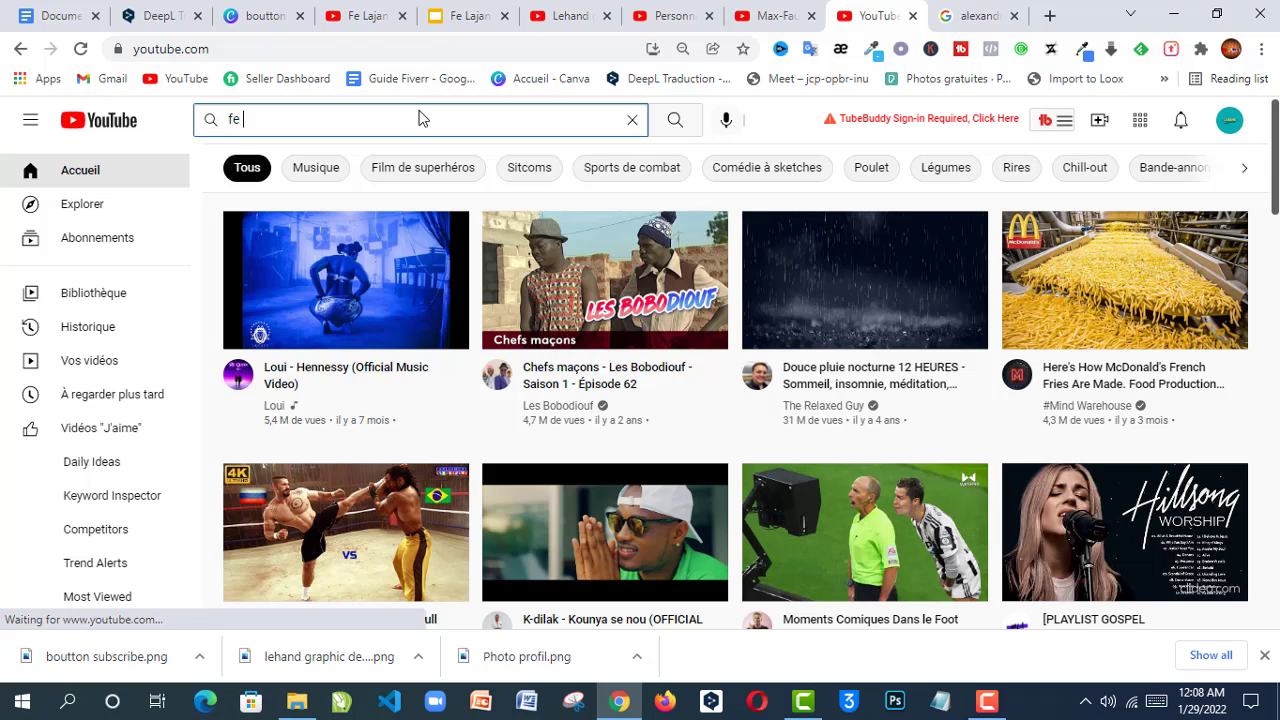
text( lajan)
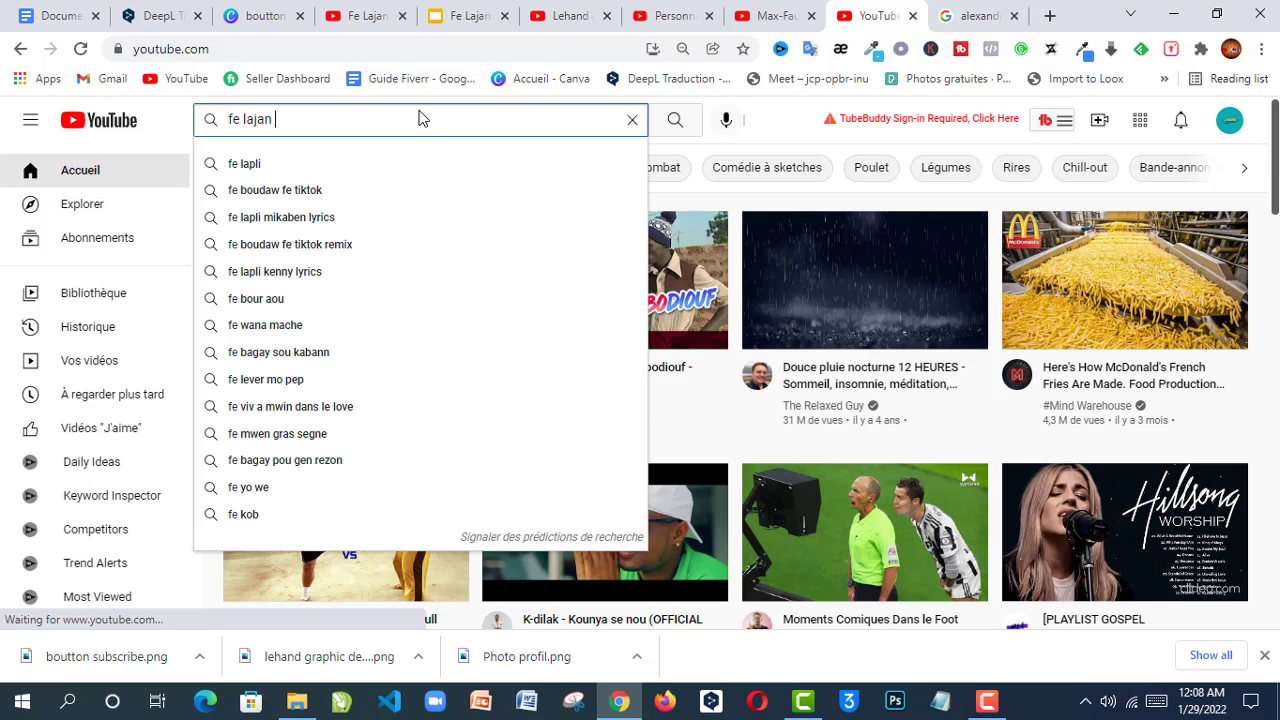
text( sou)
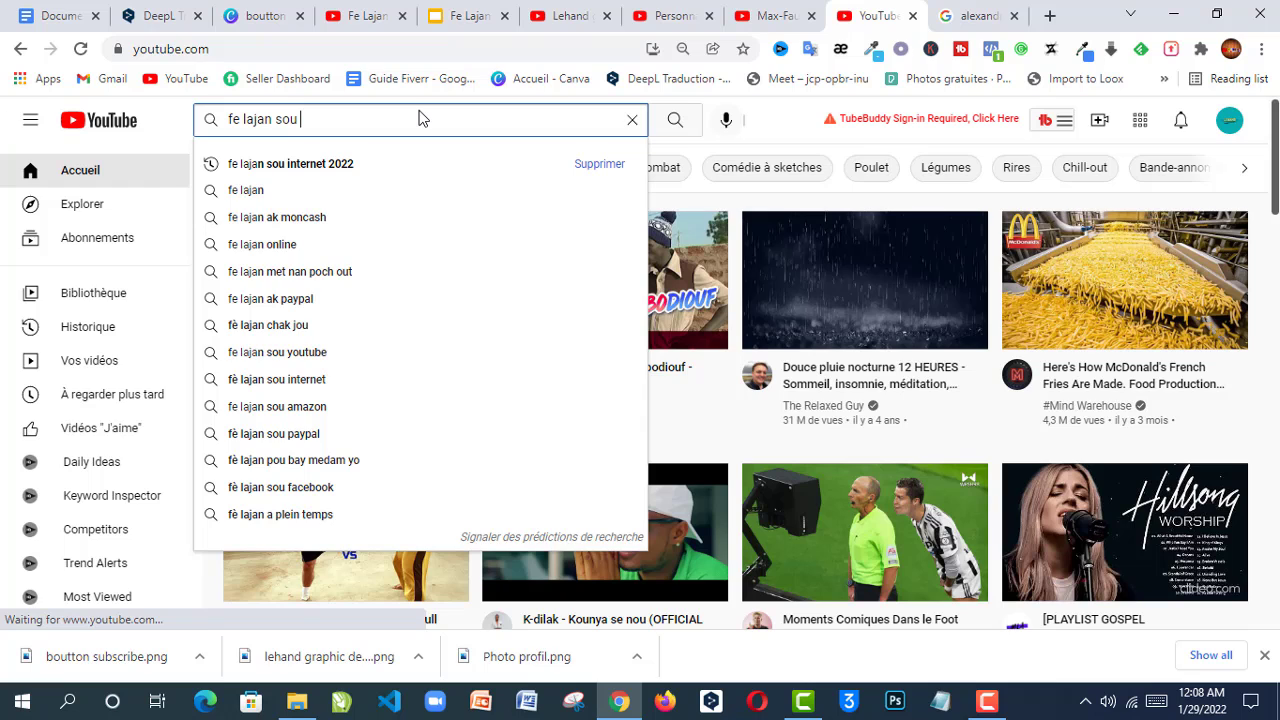
key(Escape)
text(i)
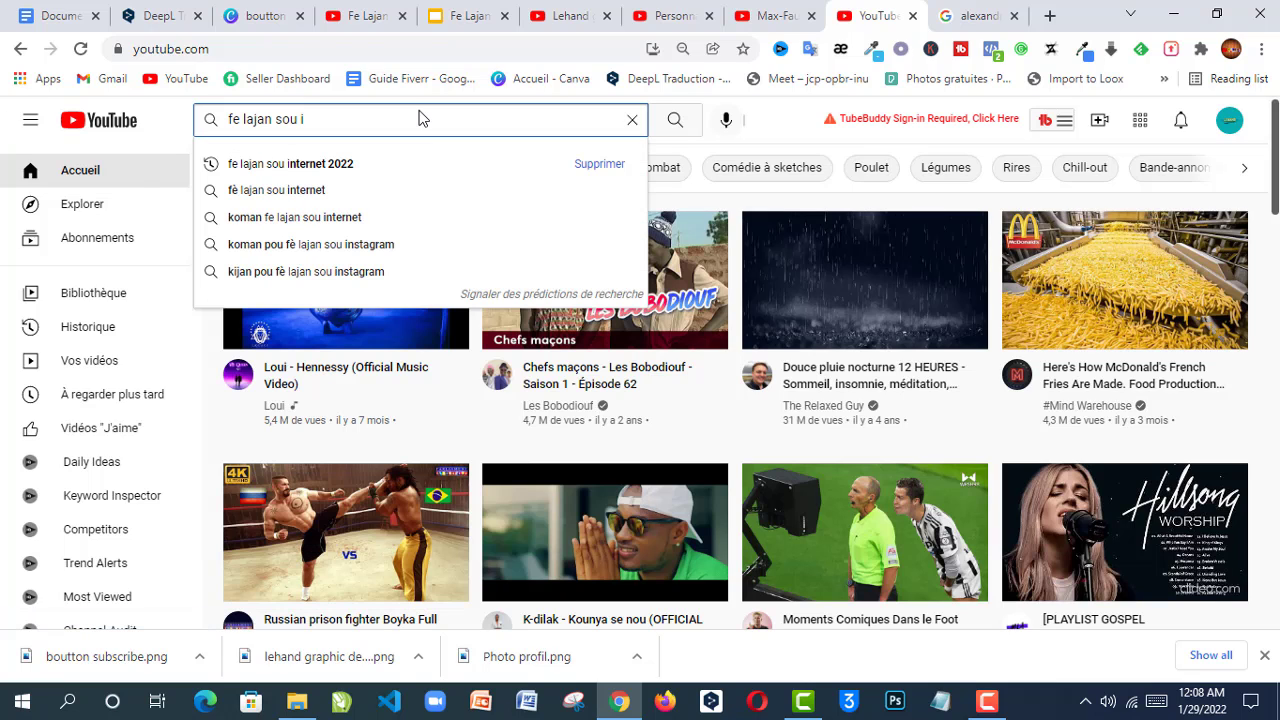
text(nterne)
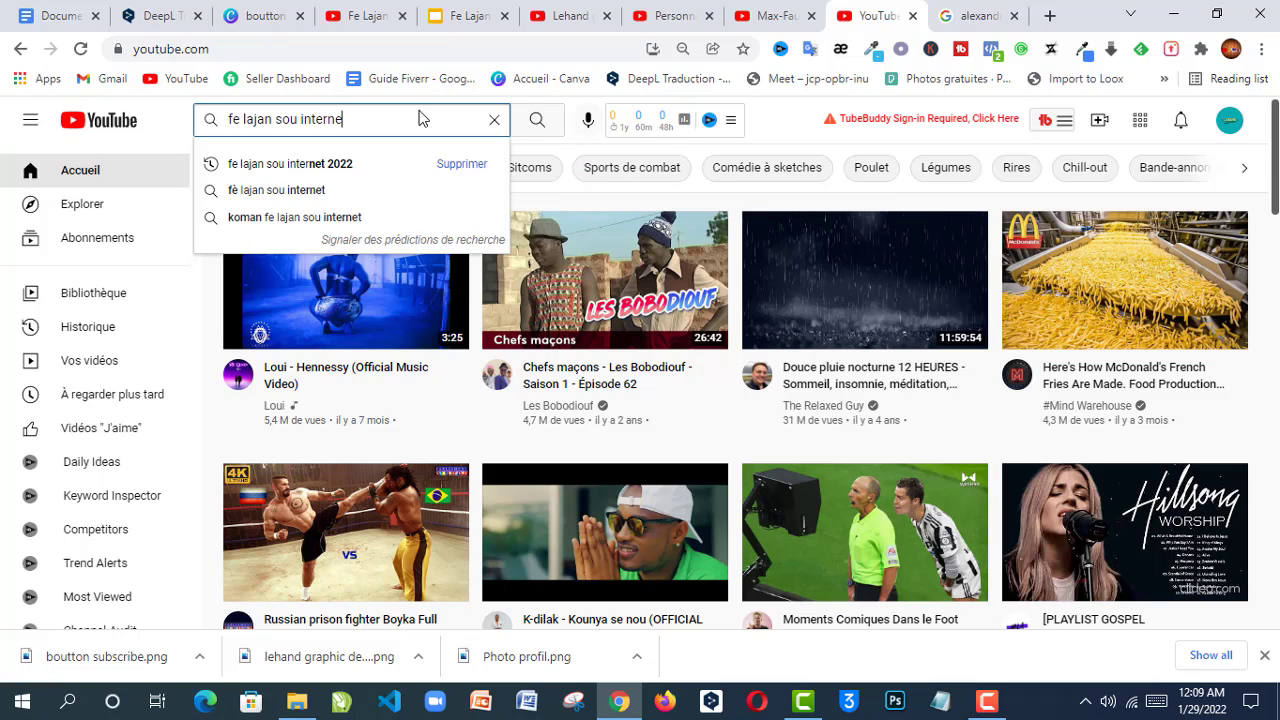
key(Escape)
text(t)
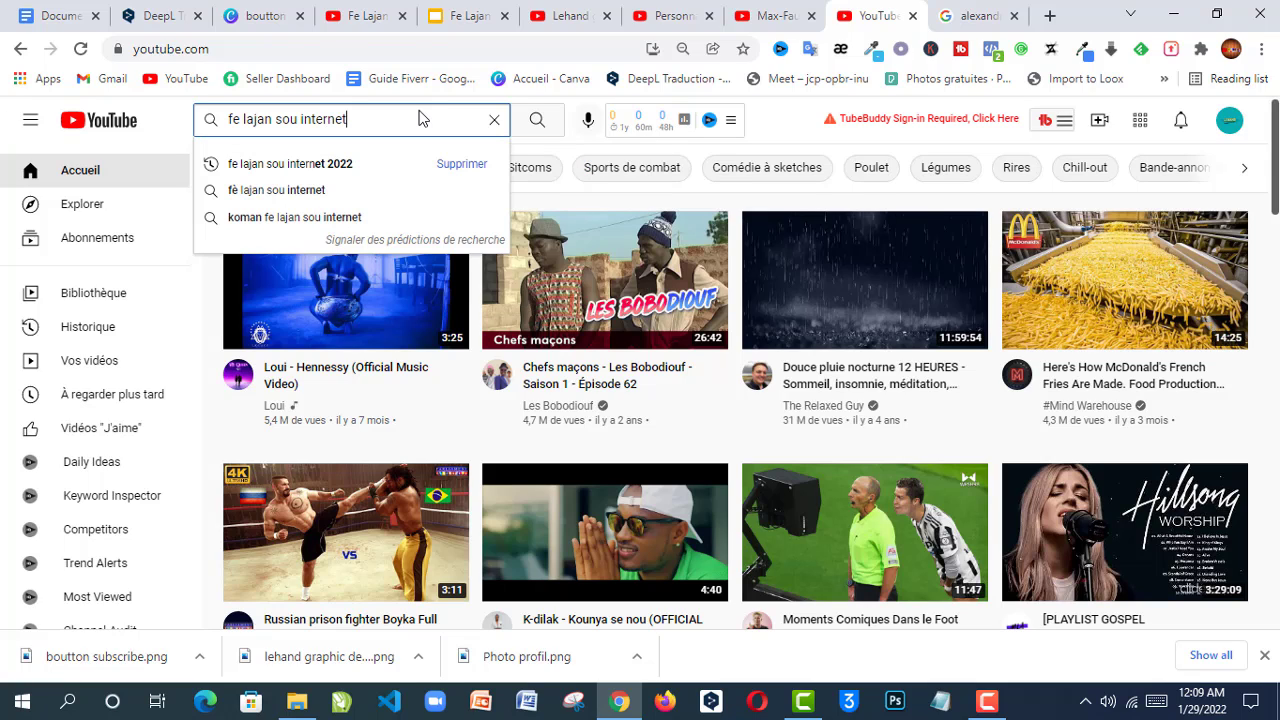
key(Return)
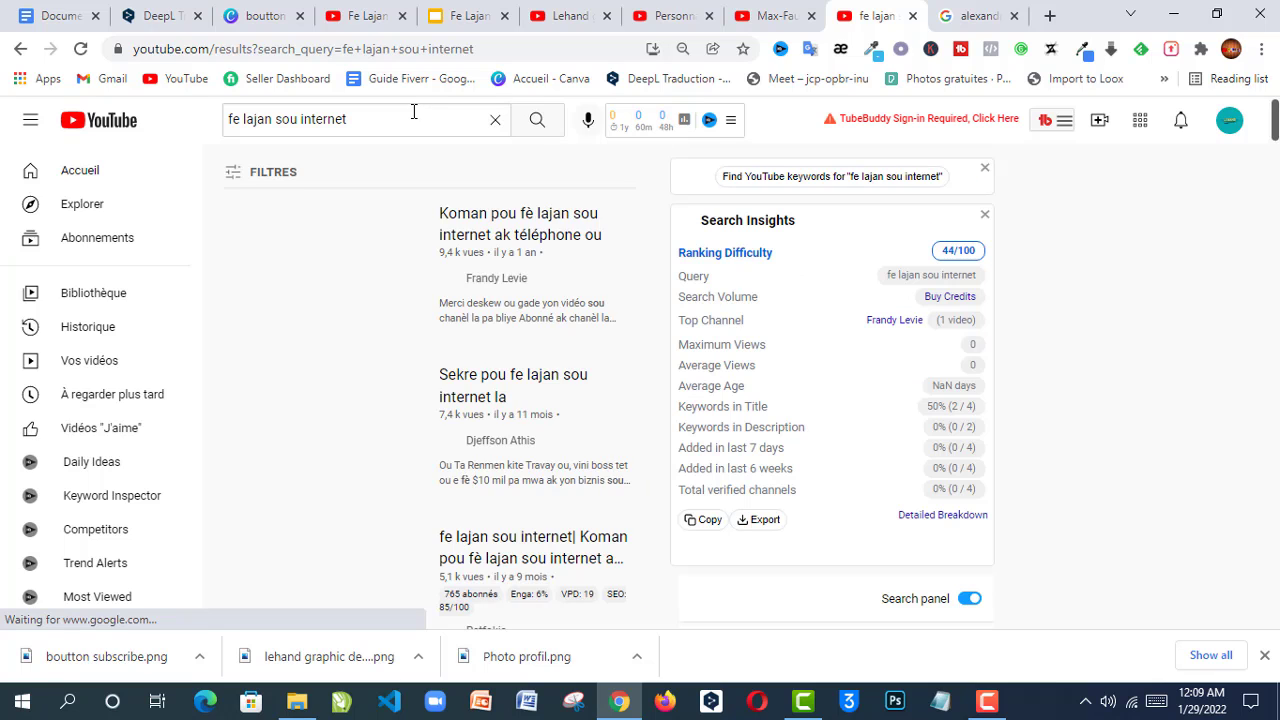
Step: Refine the YouTube search to "fe lajan sou internet 2022"
click(413, 112)
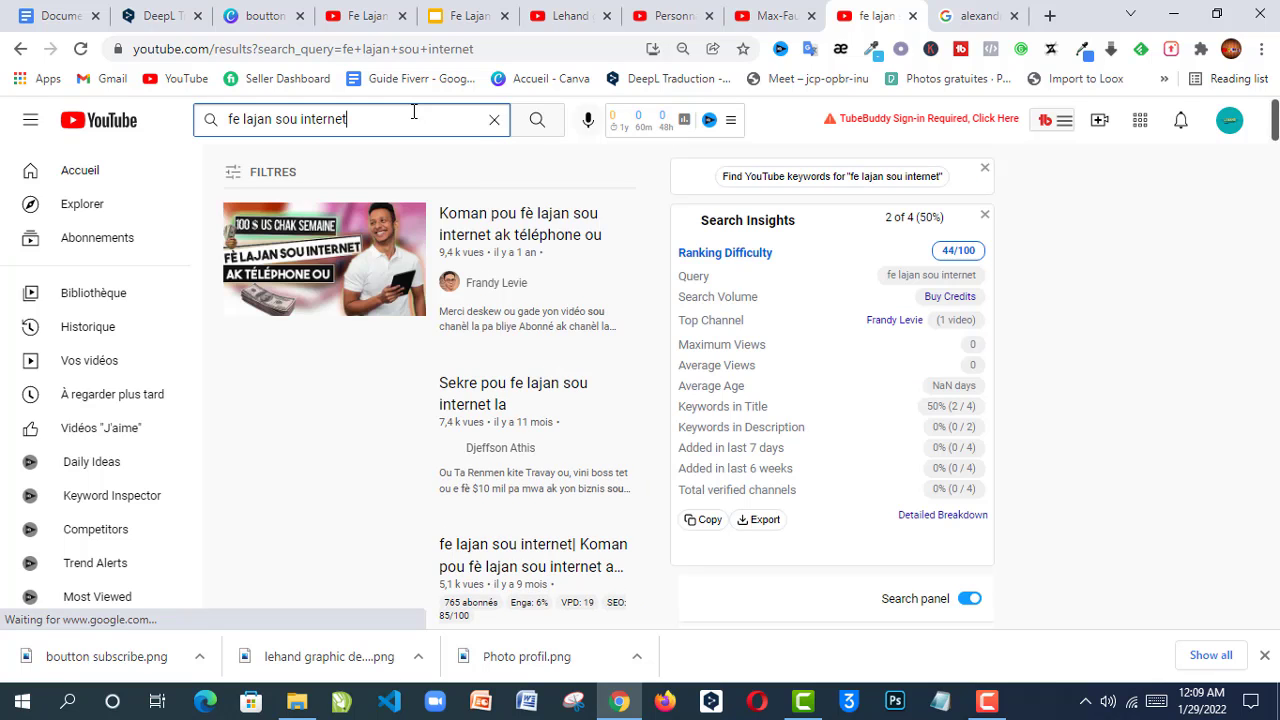
text(2022)
key(Return)
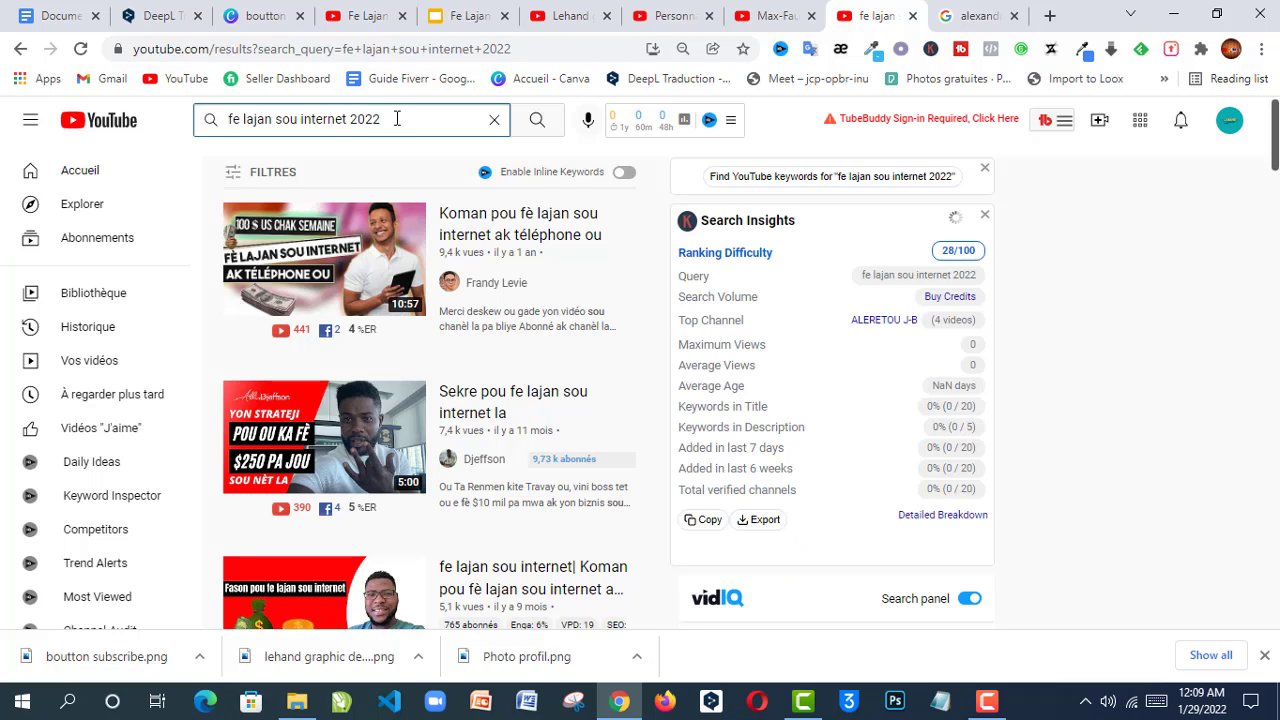
drag(380, 119, 219, 123)
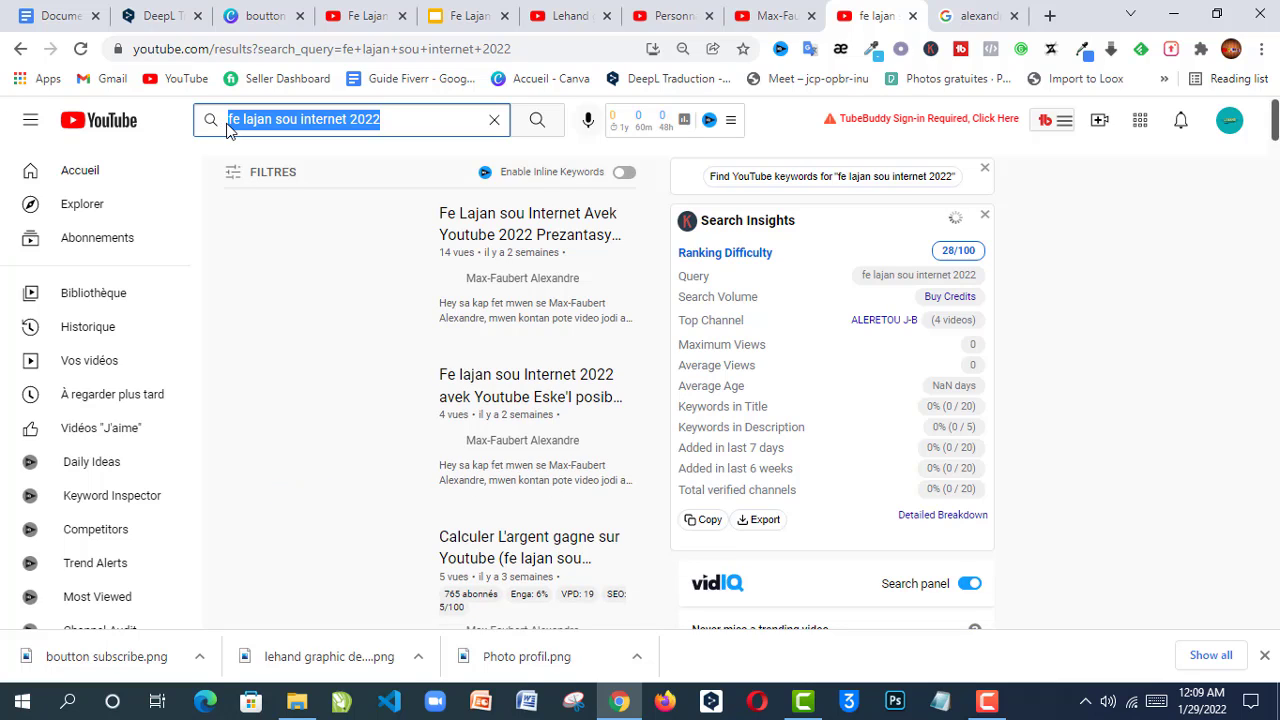
key(ctrl+v)
key(ctrl+z)
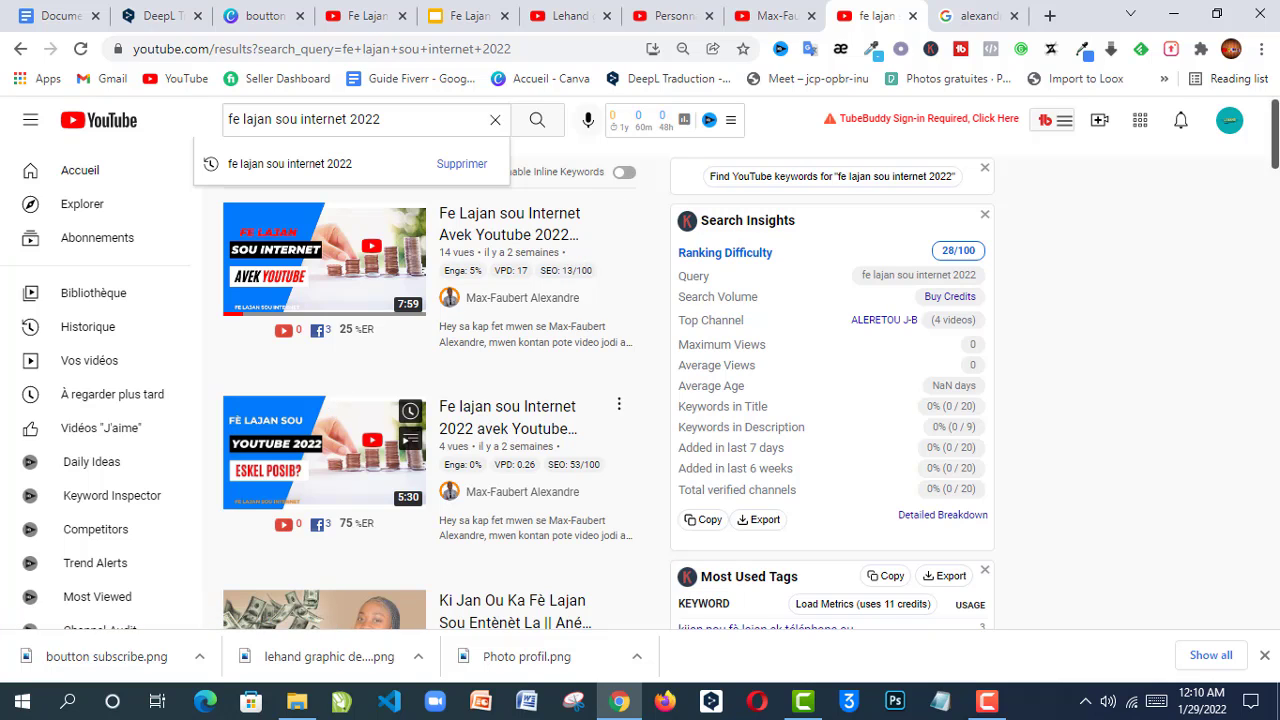
Step: Examine the video results for "fe lajan sou internet 2022", including their SEO score details and the most used tags
drag(1274, 160, 1273, 245)
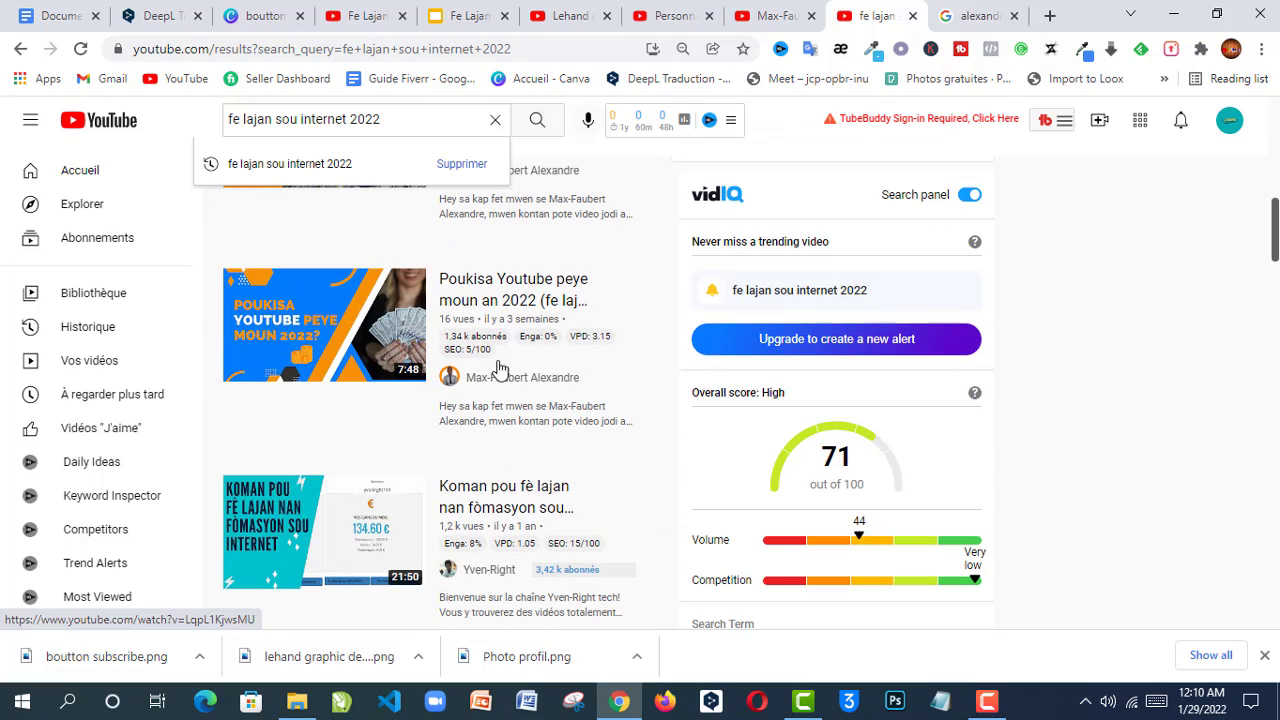
mouse_move(469, 354)
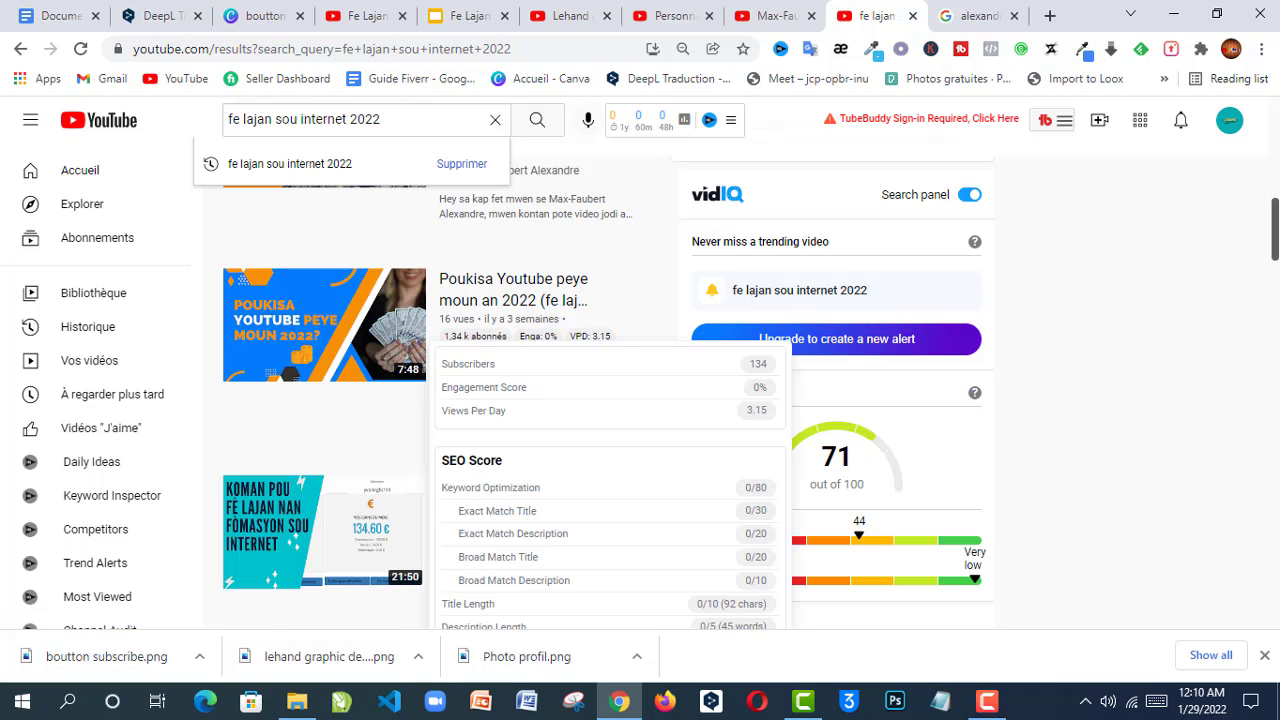
drag(1275, 230, 1276, 96)
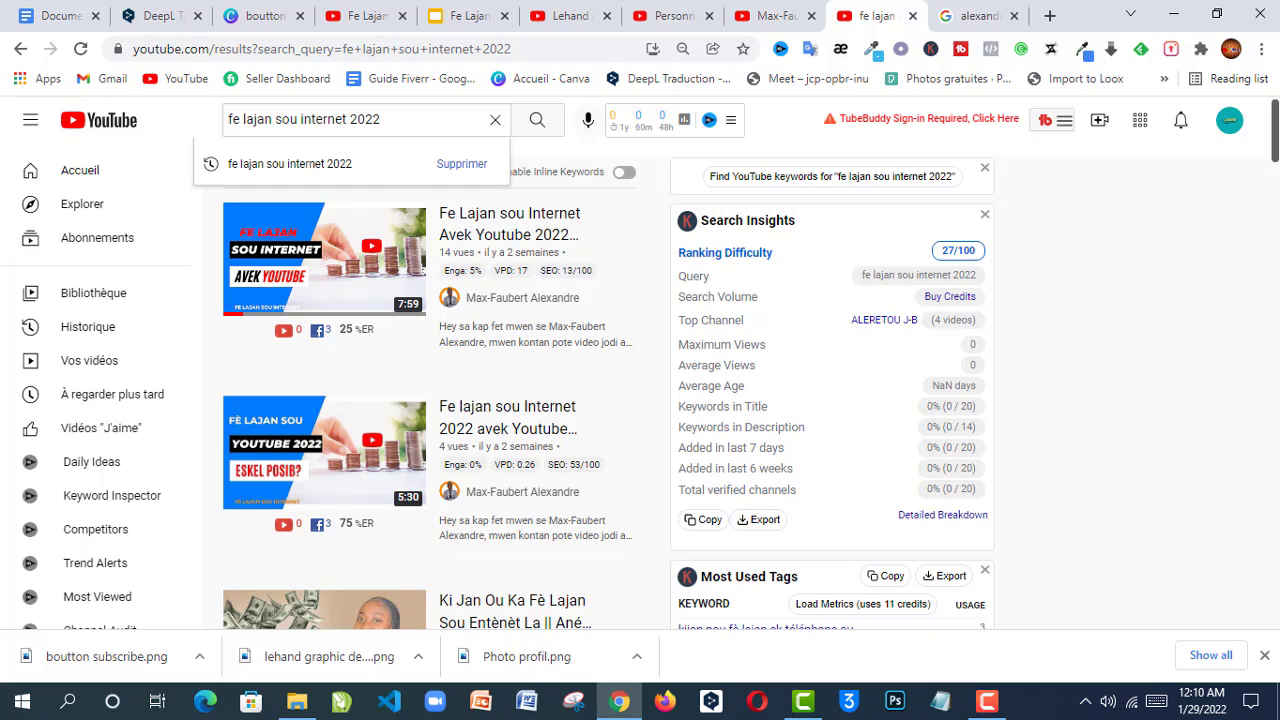
scroll(430, 400, down, 4)
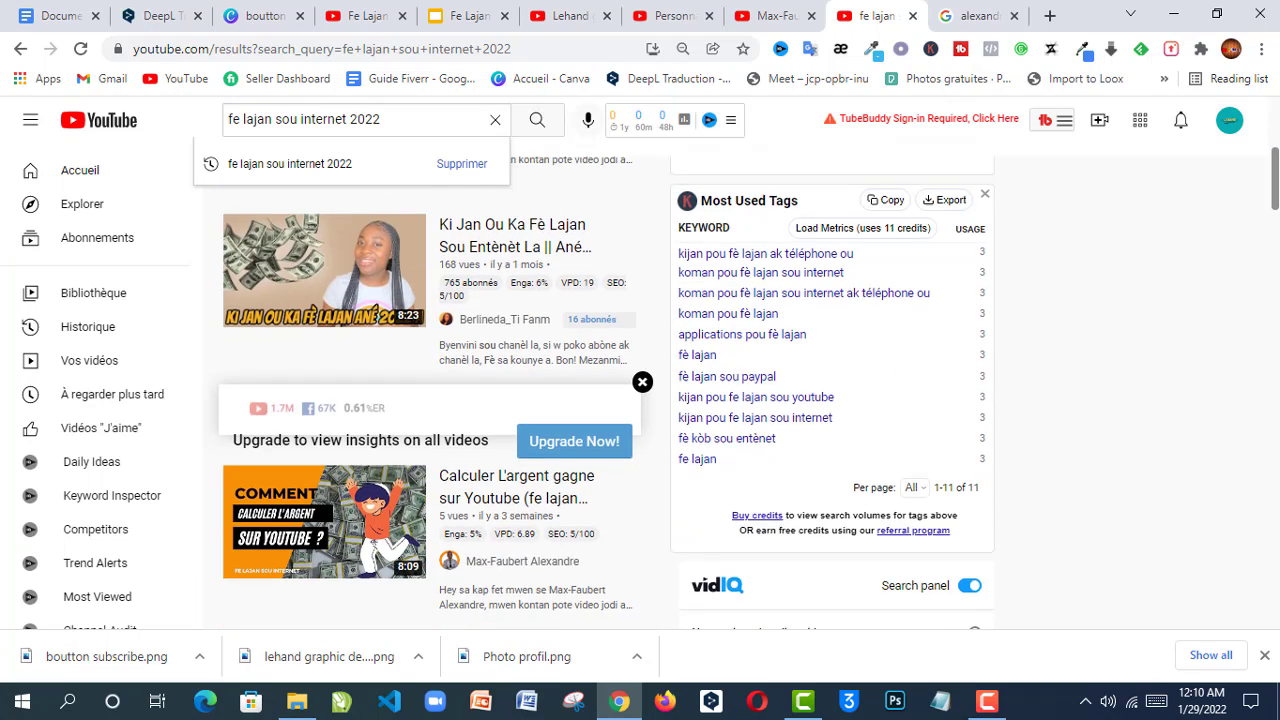
scroll(430, 400, down, 3)
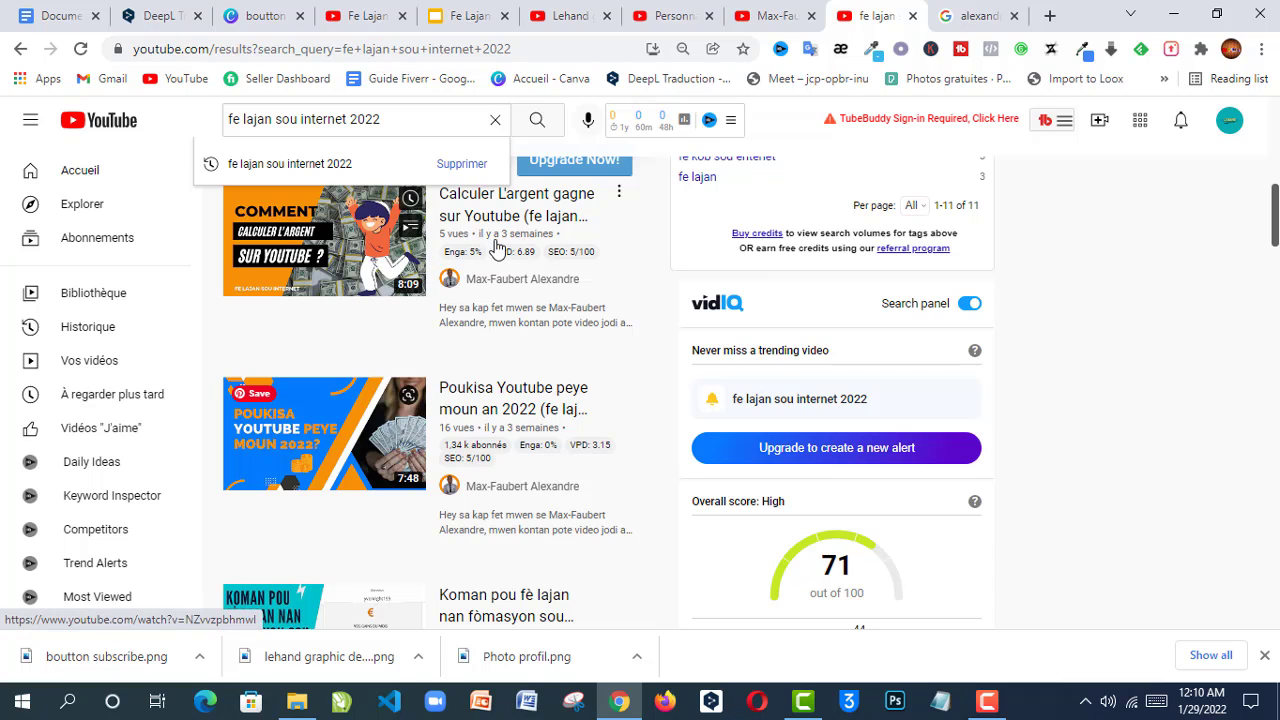
mouse_move(450, 245)
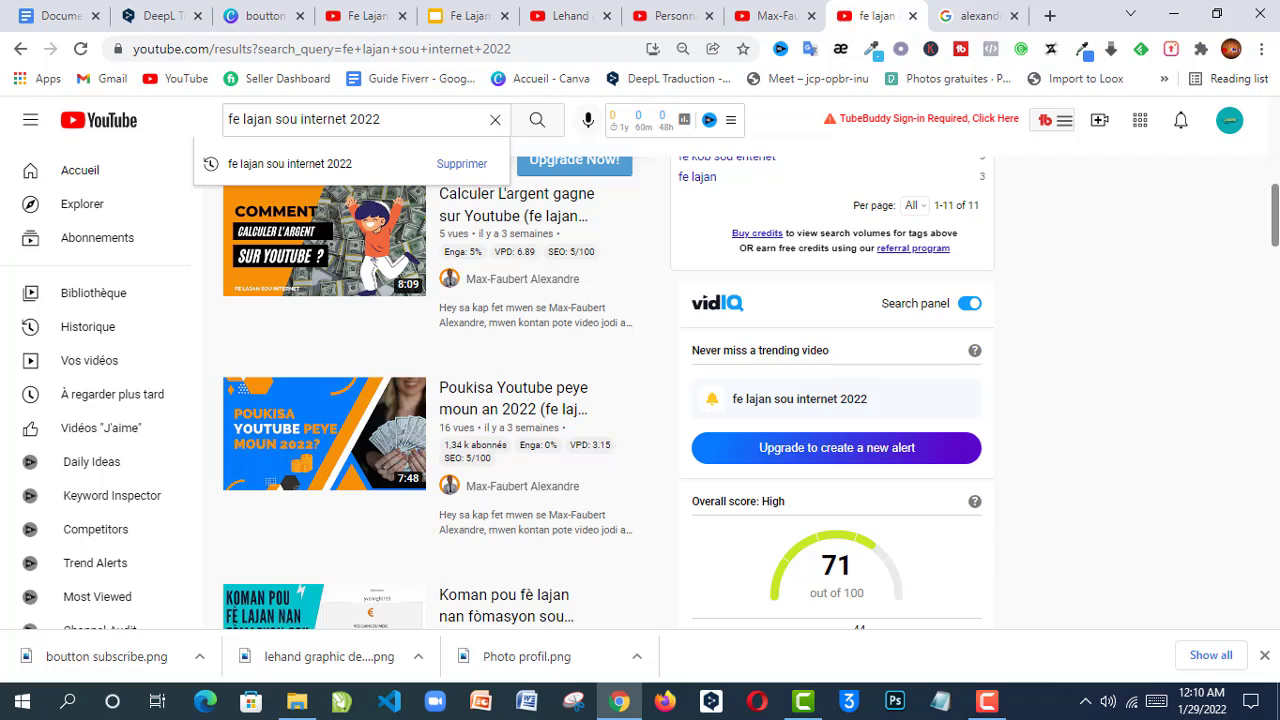
Step: Look through the videos further down the "fe lajan sou internet 2022" results, including the "Konbyen kob Youtube peye" video, and return to Search Insights
drag(1268, 202, 1250, 362)
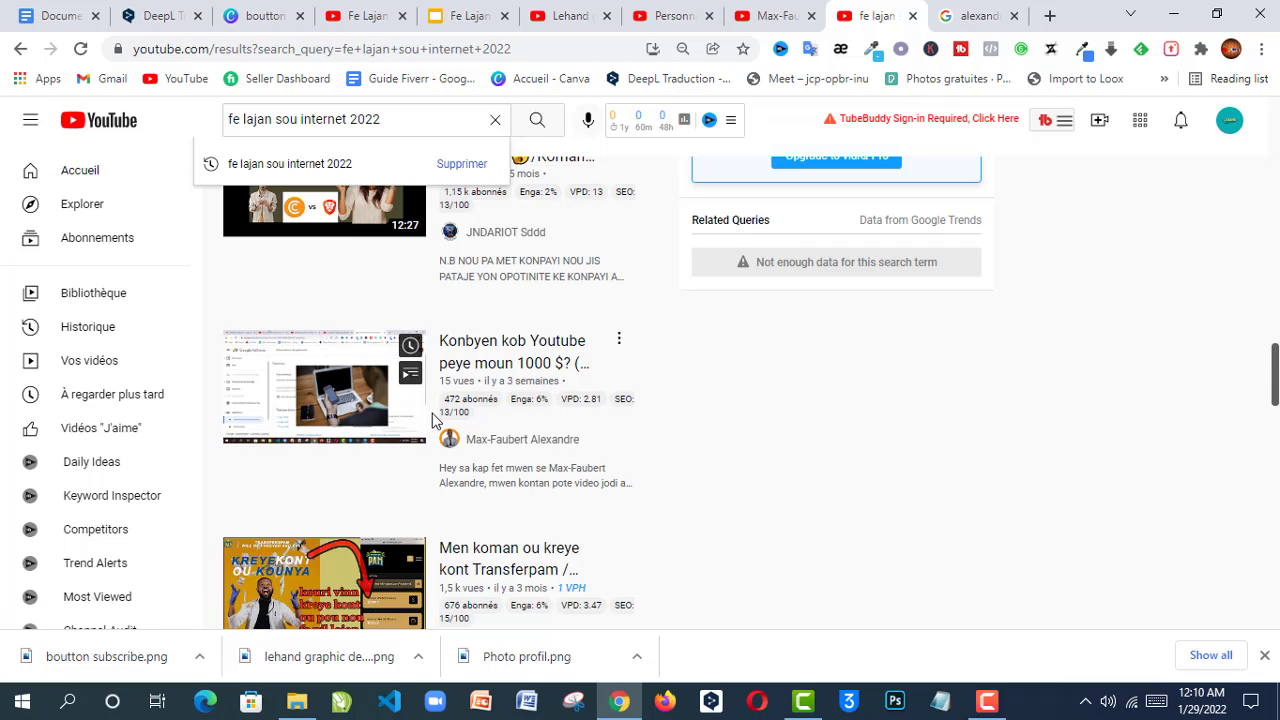
mouse_move(441, 410)
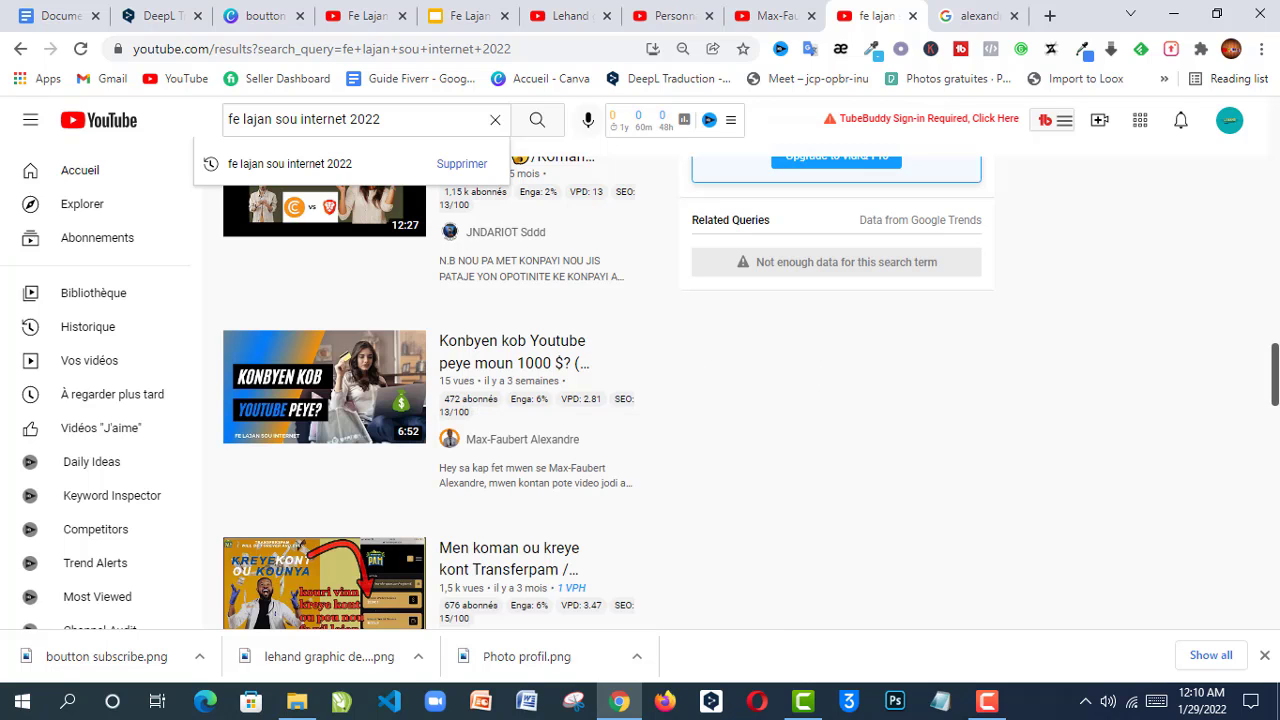
scroll(242, 307, up, 10)
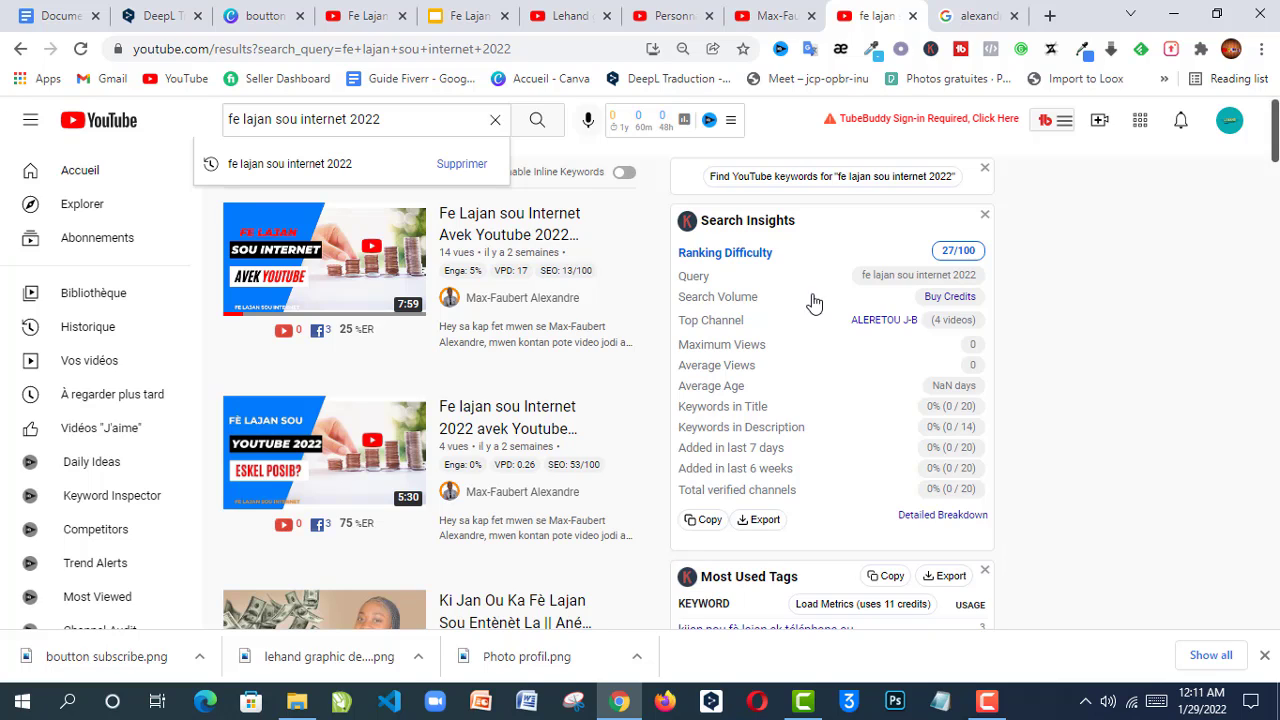
Step: Switch to the Lehand graphic design channel's customization page in YouTube Studio and check which account is signed in
click(570, 16)
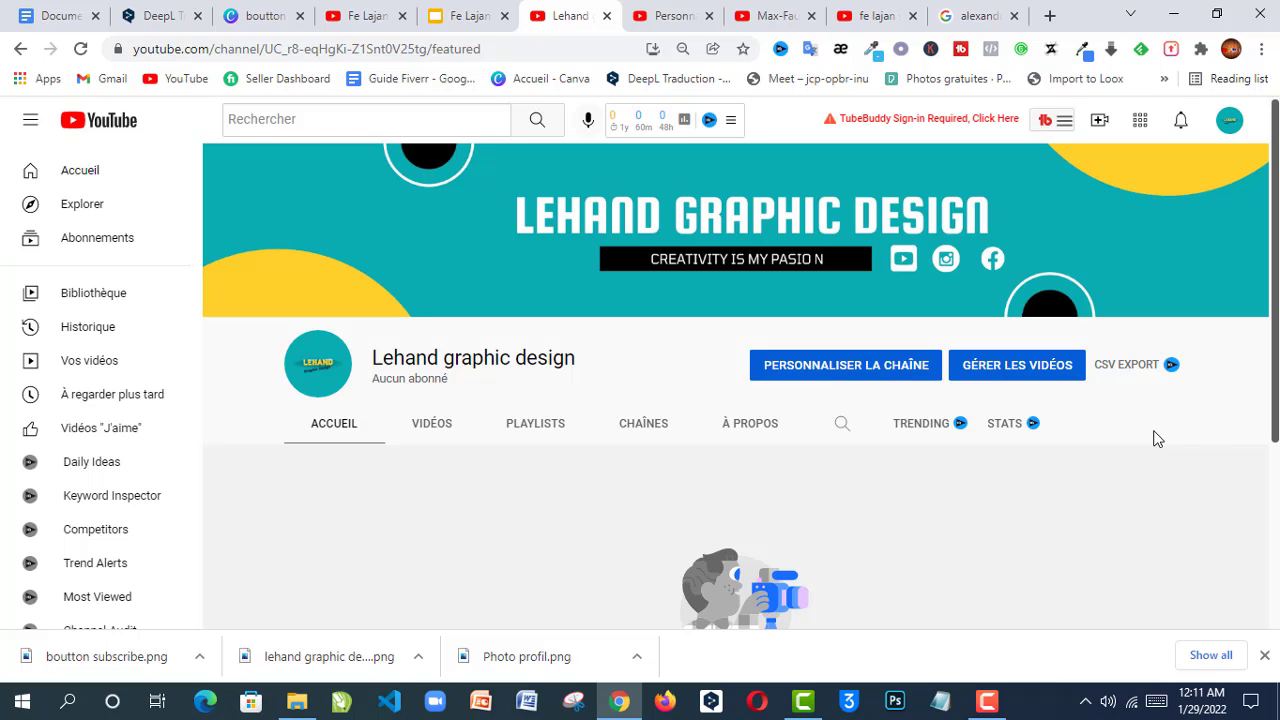
click(668, 15)
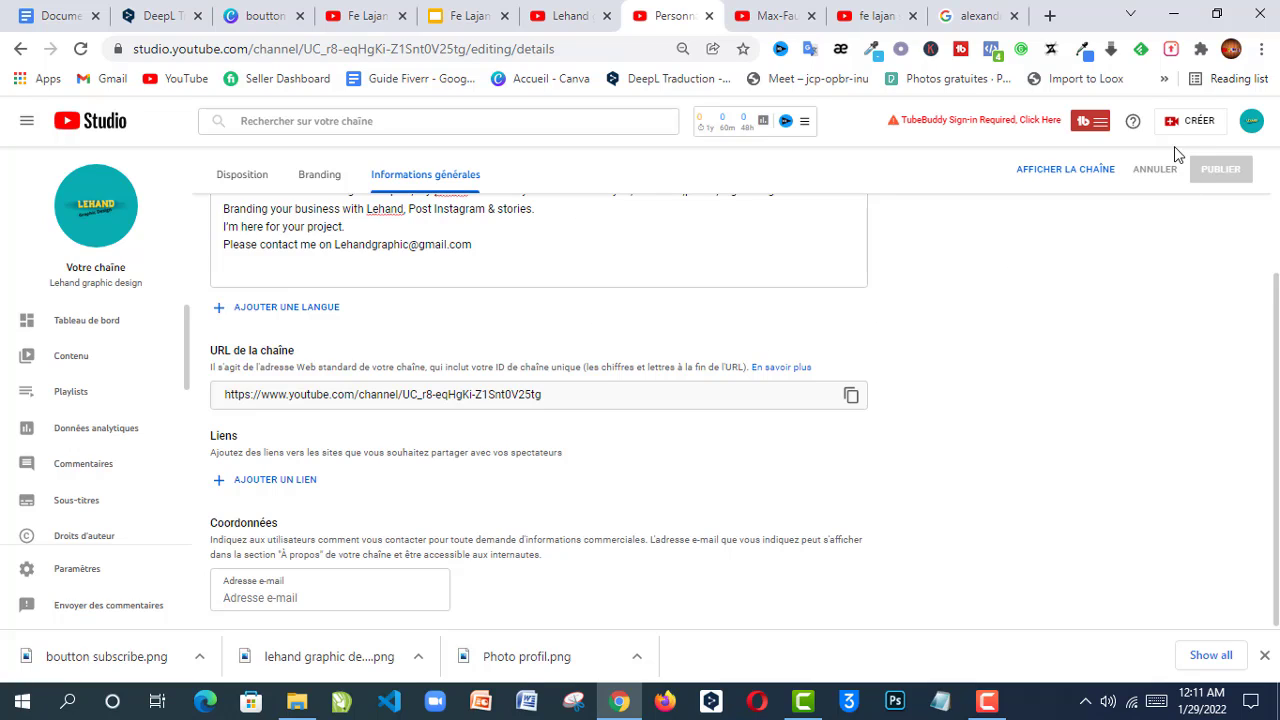
click(1258, 130)
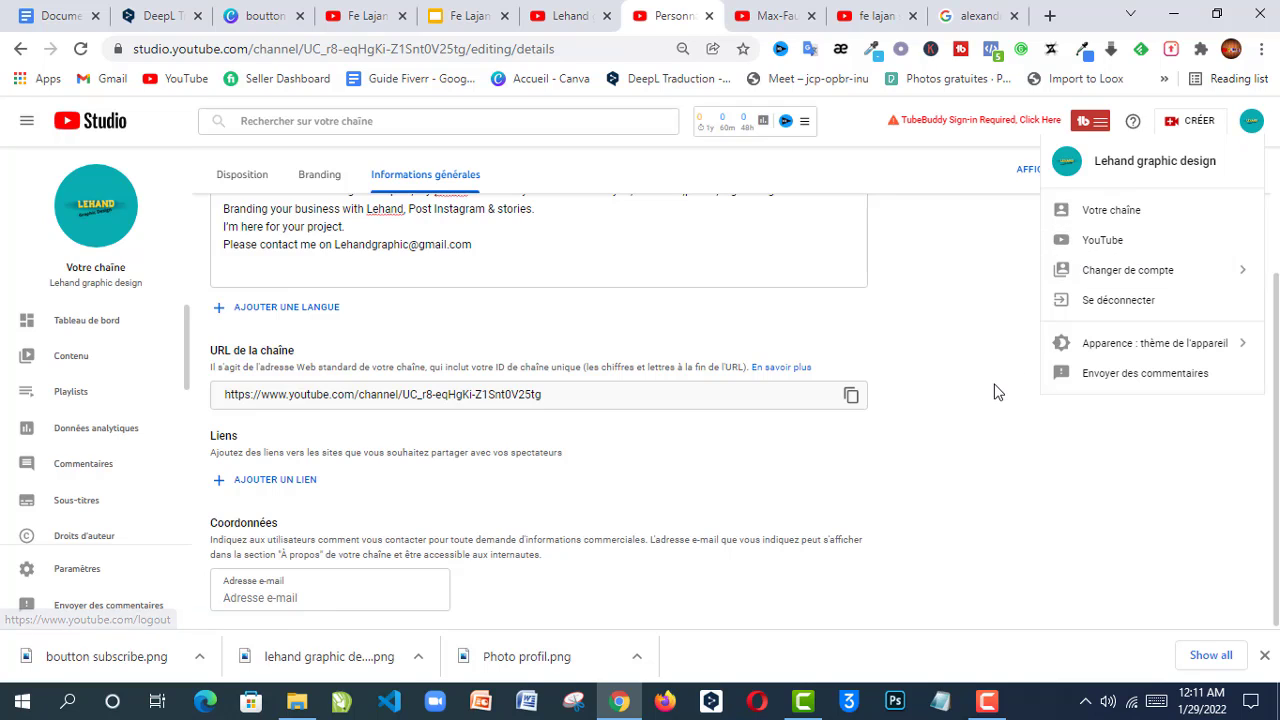
click(869, 471)
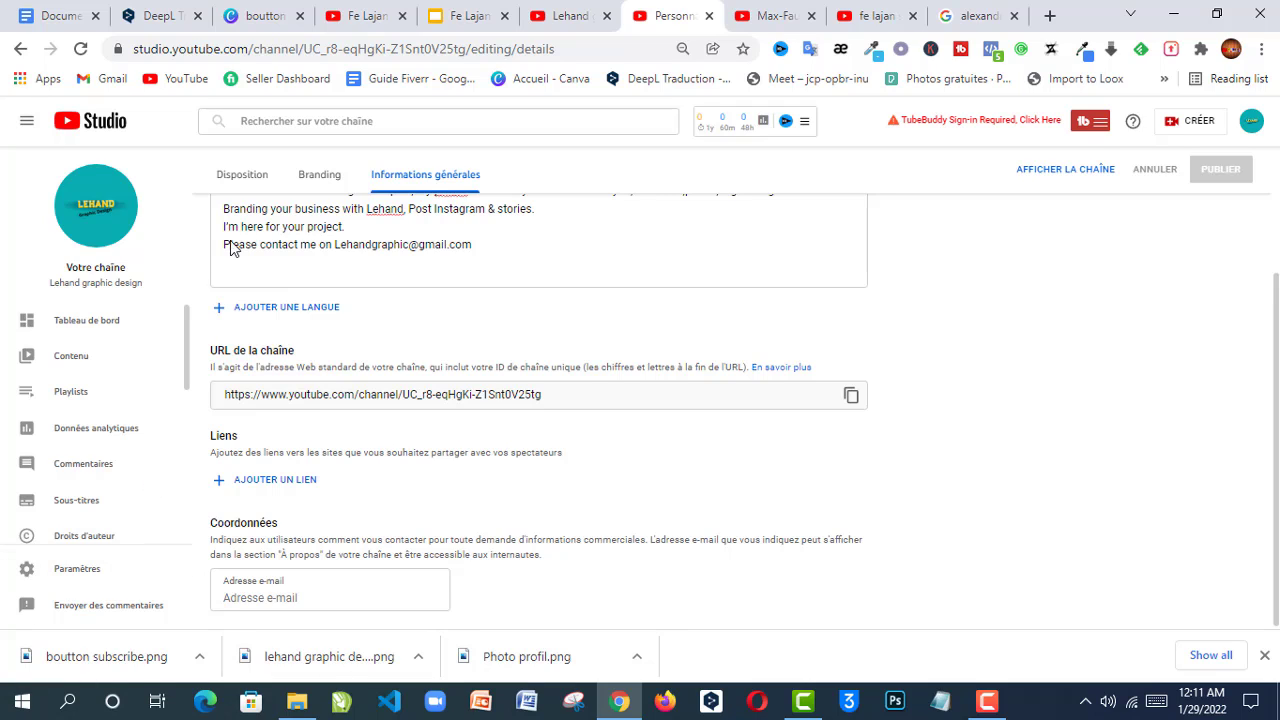
Step: Open the channel's general information settings from the YouTube Studio dashboard, viewing the example channel's page along the way
click(100, 335)
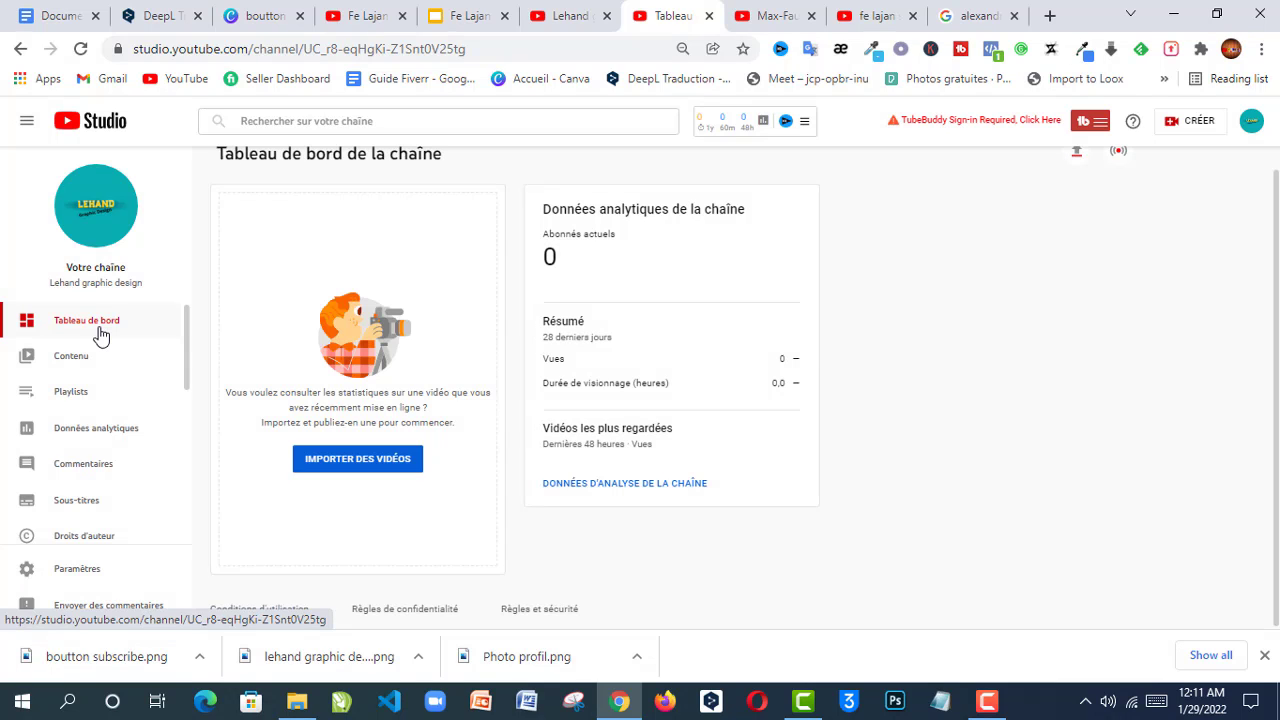
click(80, 572)
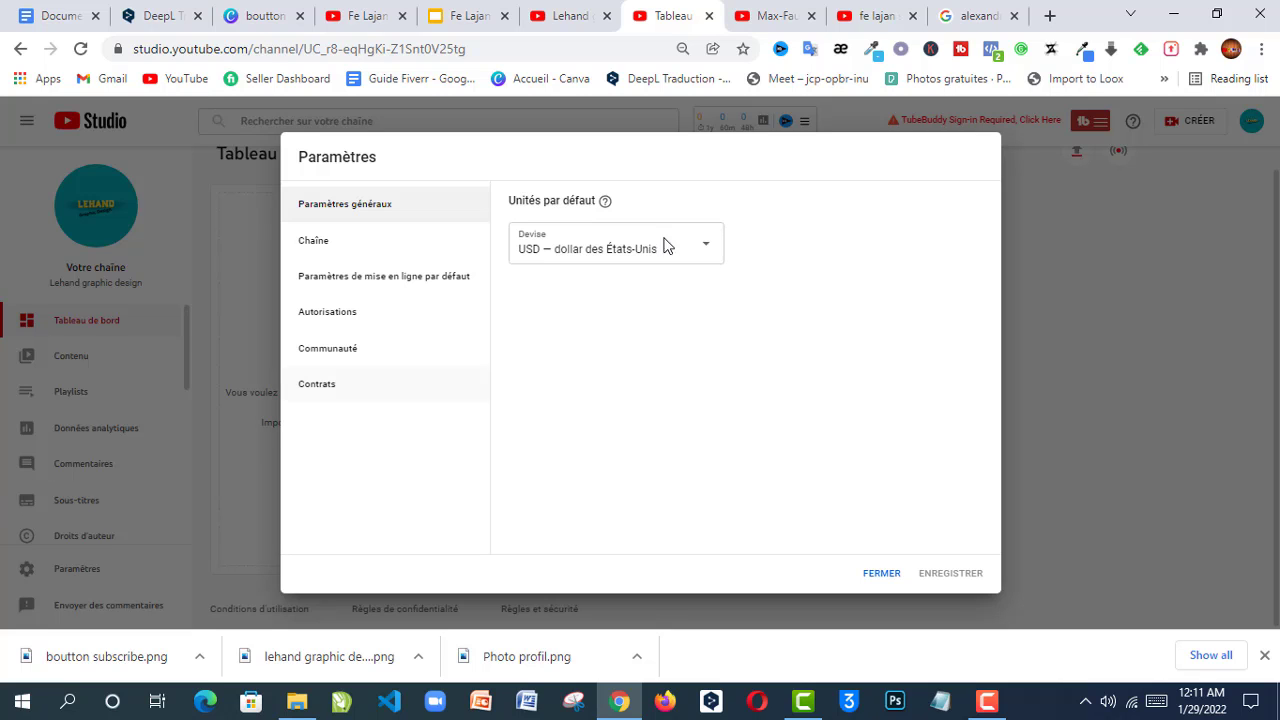
click(794, 15)
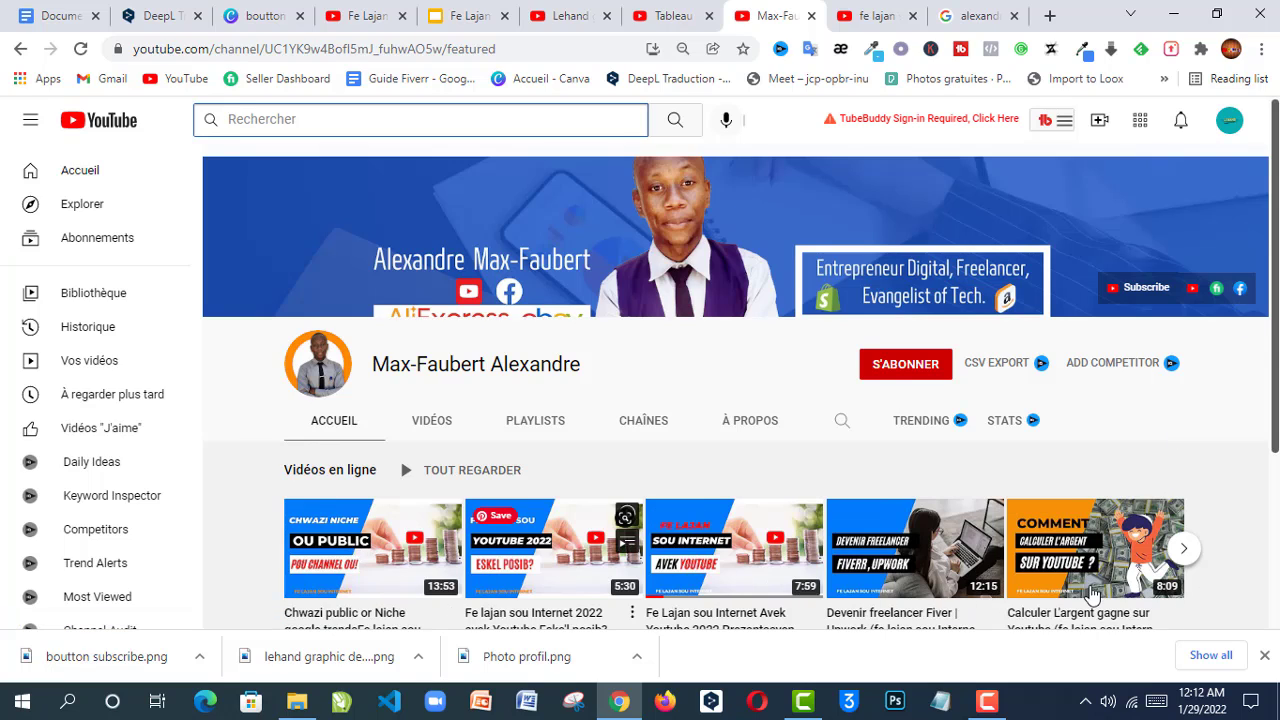
click(686, 14)
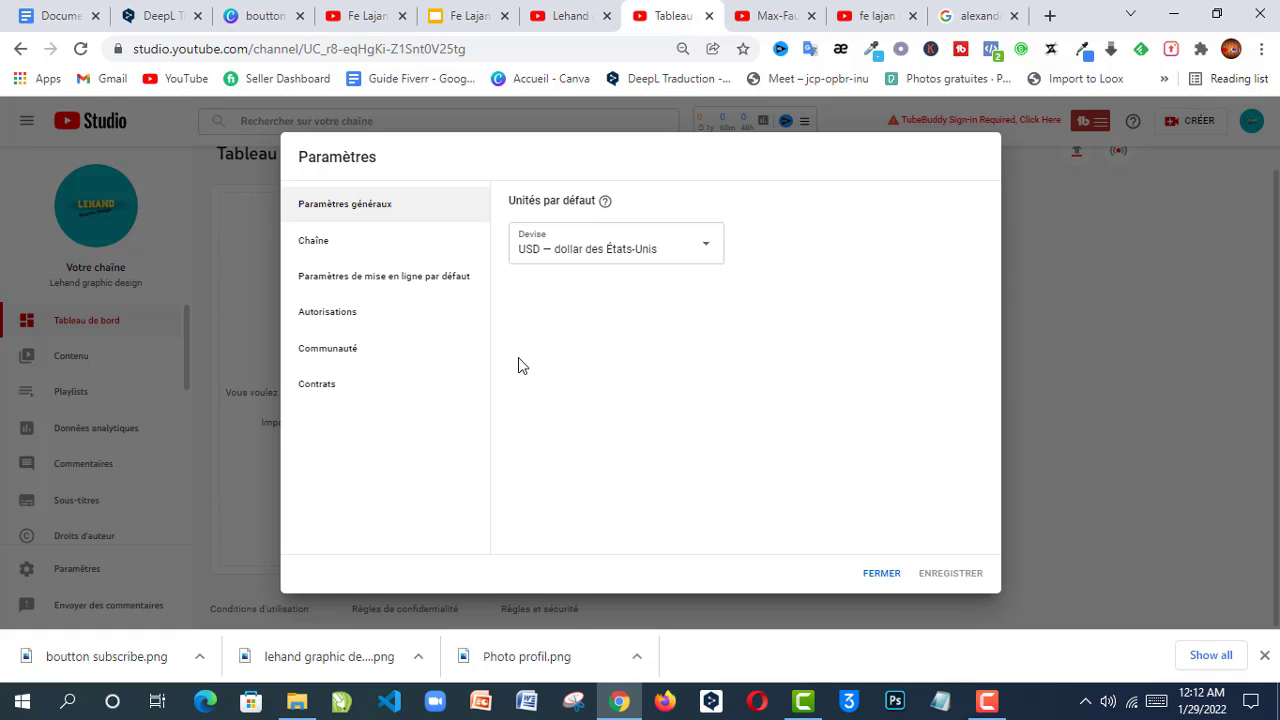
click(352, 266)
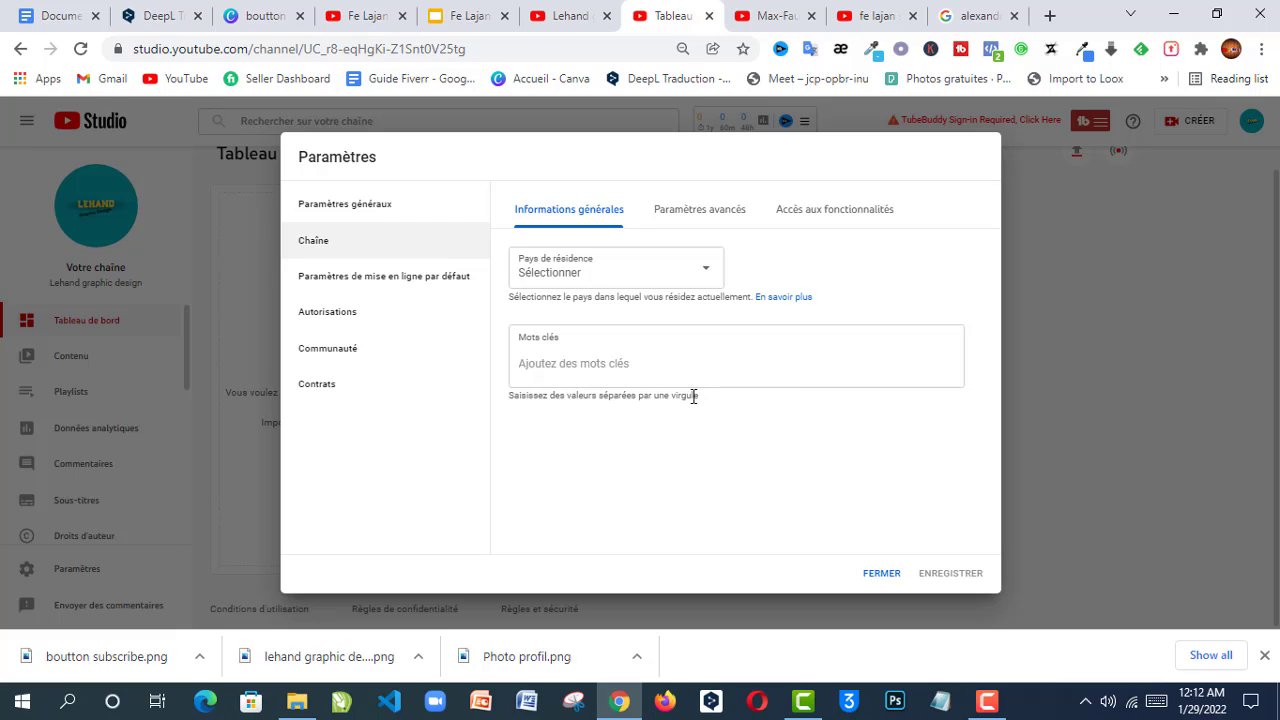
Step: Add "lehand graphic design" and "designer" as channel keywords
click(624, 367)
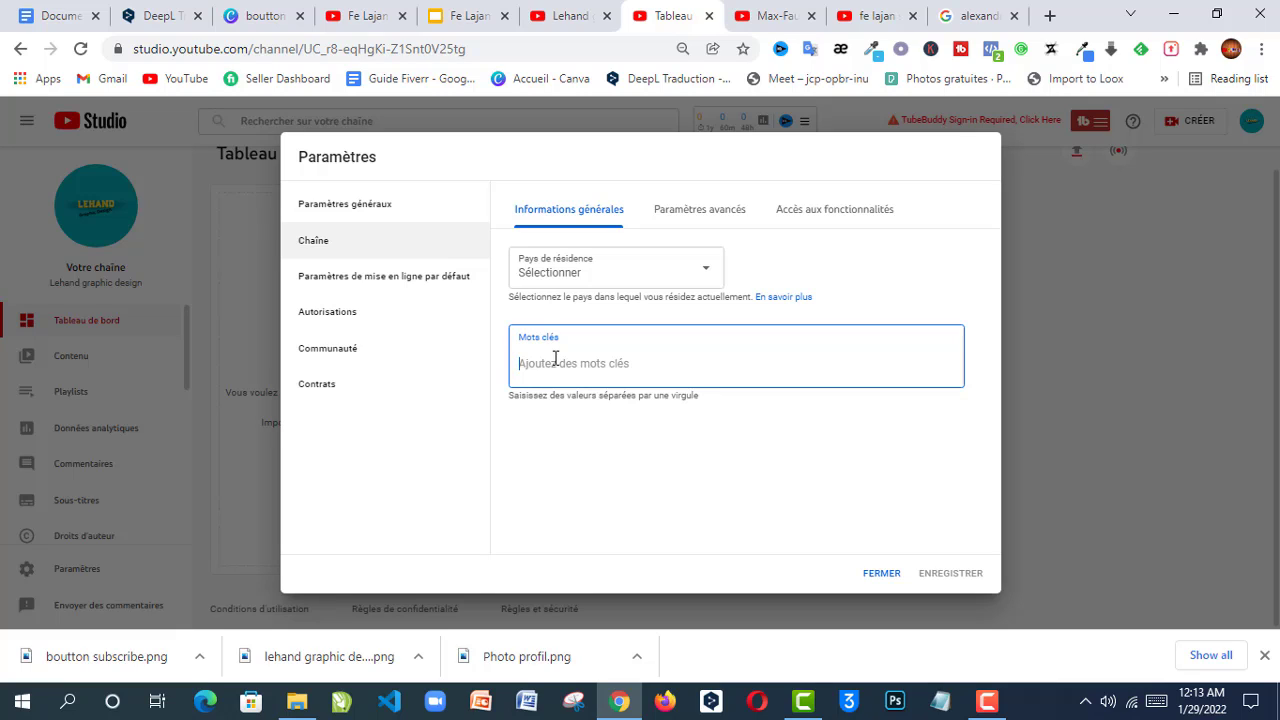
text(lehand gra)
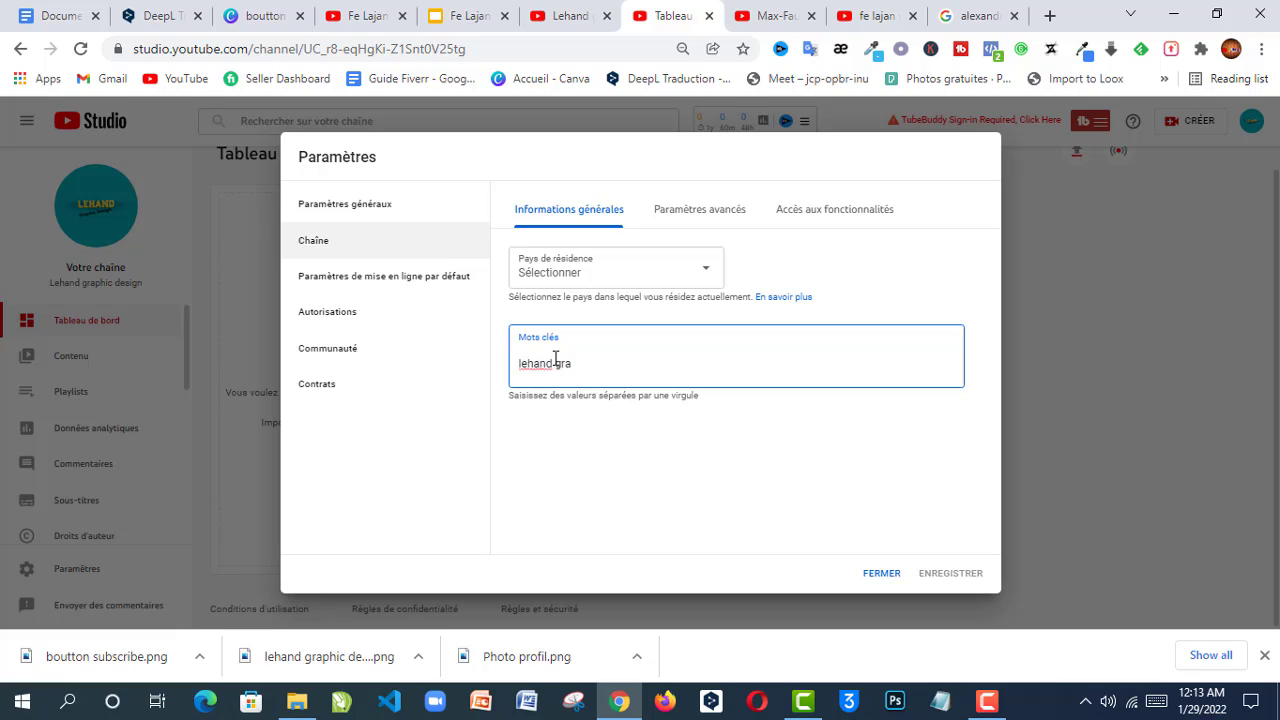
text(phic design)
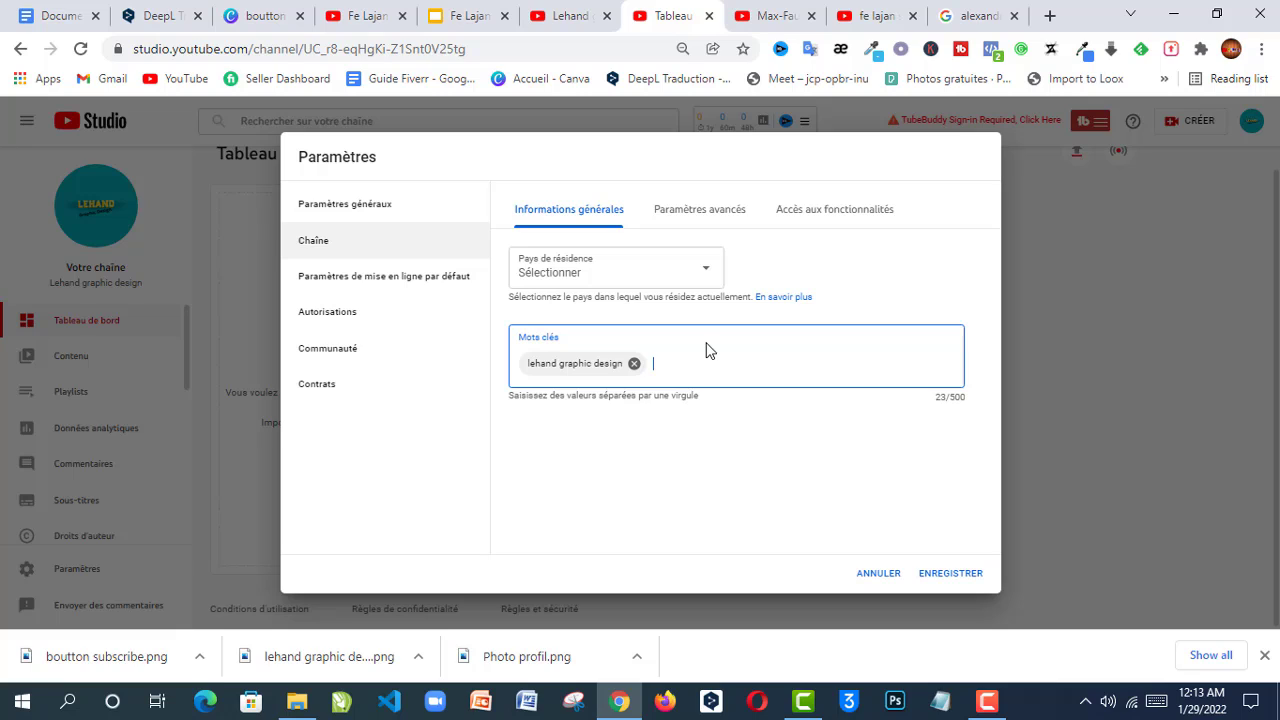
text(desig)
text(ner)
text(,)
Step: Add "graphic design", "flyer design" and "brochure" to the channel keywords
text(graph)
text(ic de)
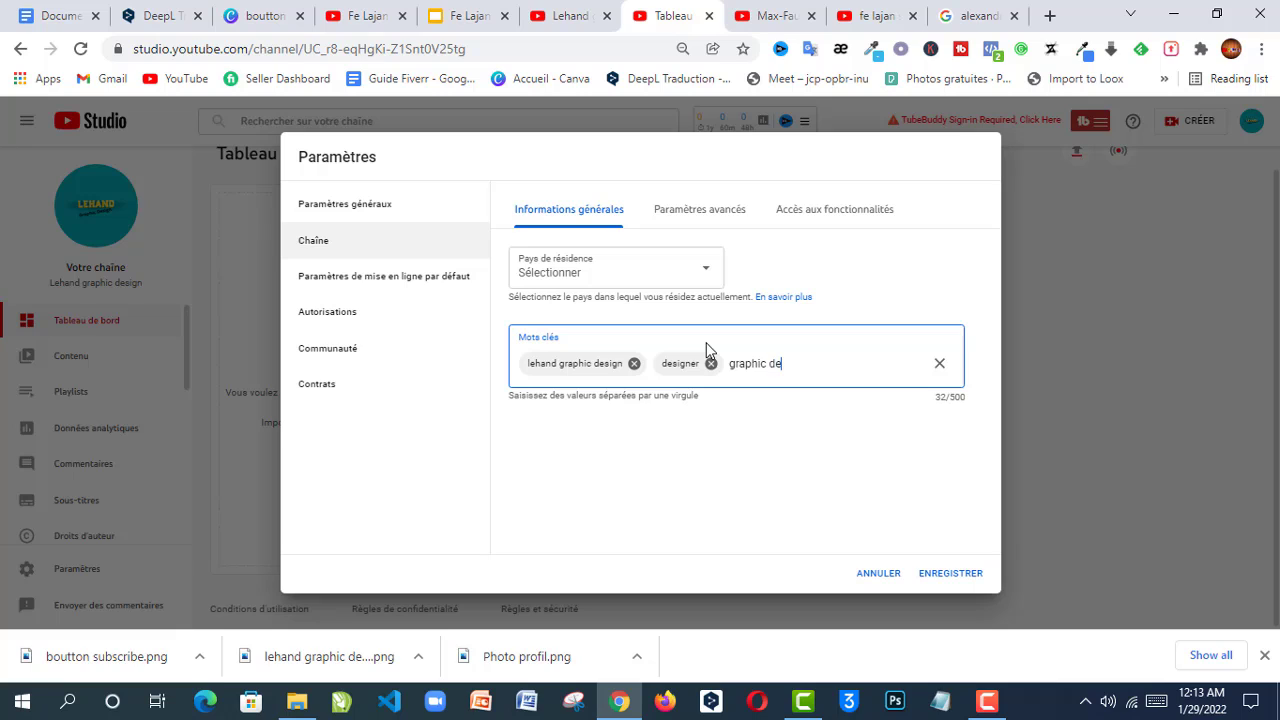
text(sign,flye)
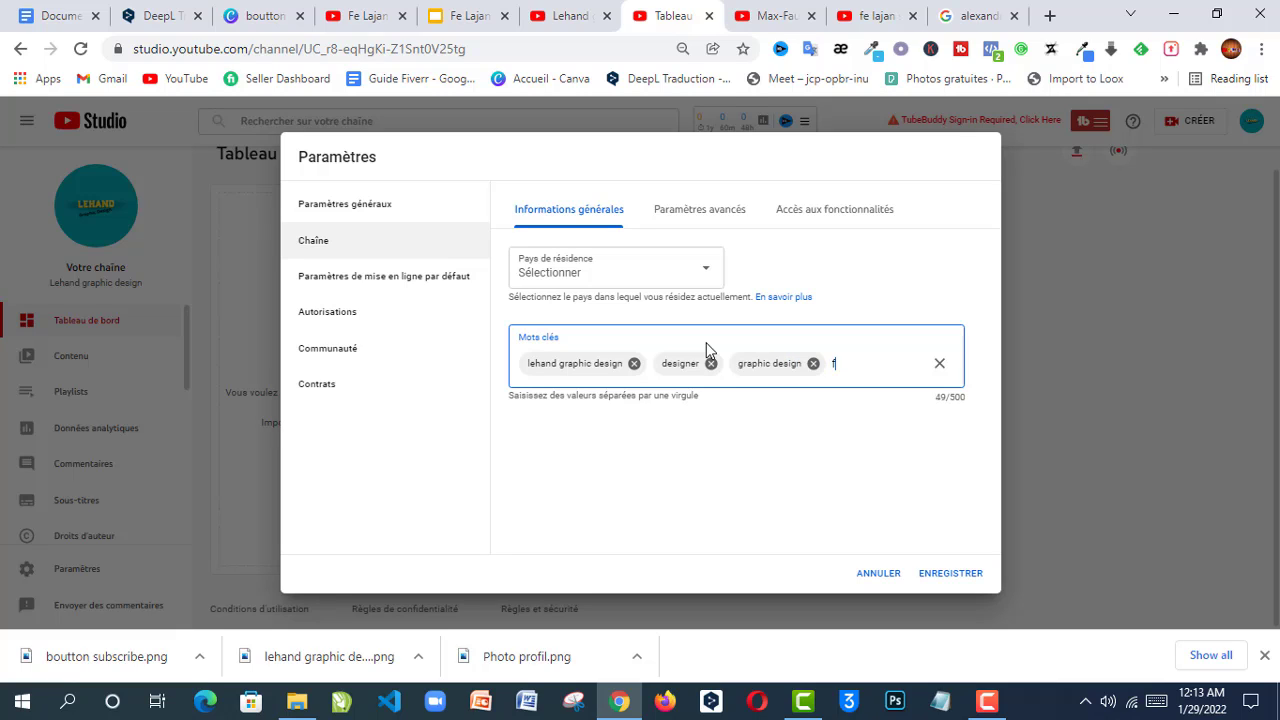
text(r design)
key(Return)
text(br)
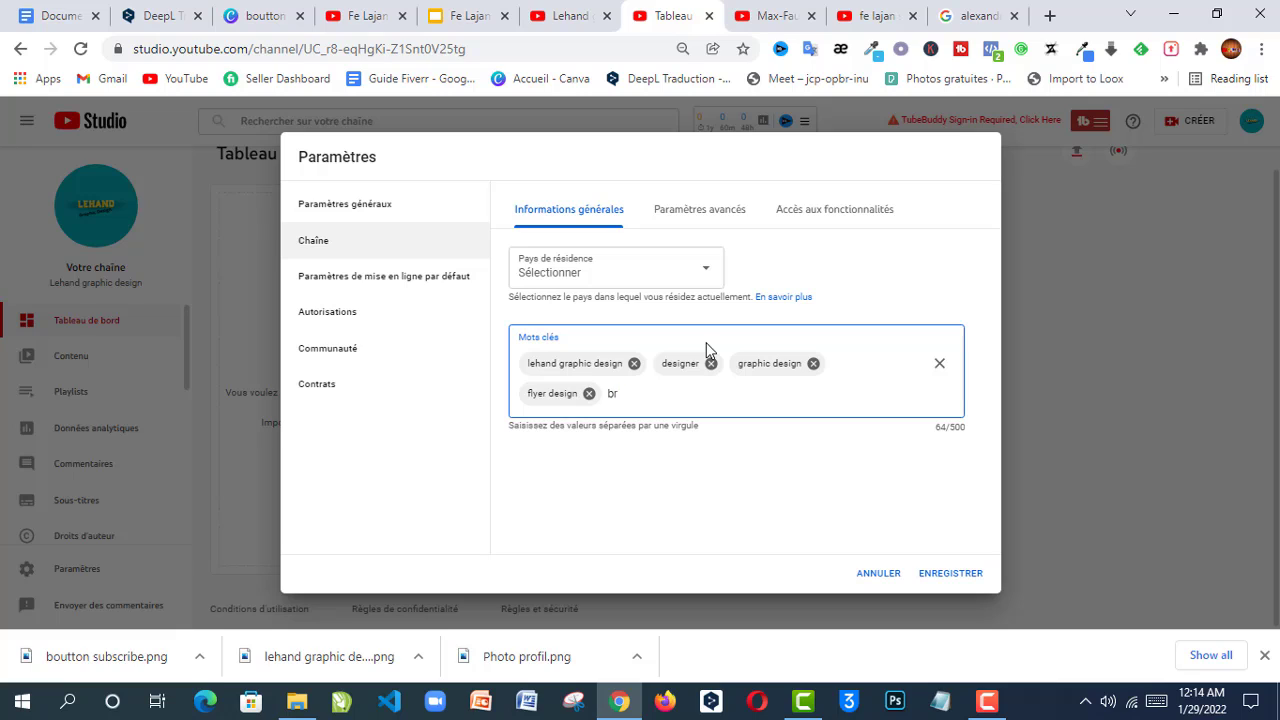
text(ochure)
key(Return)
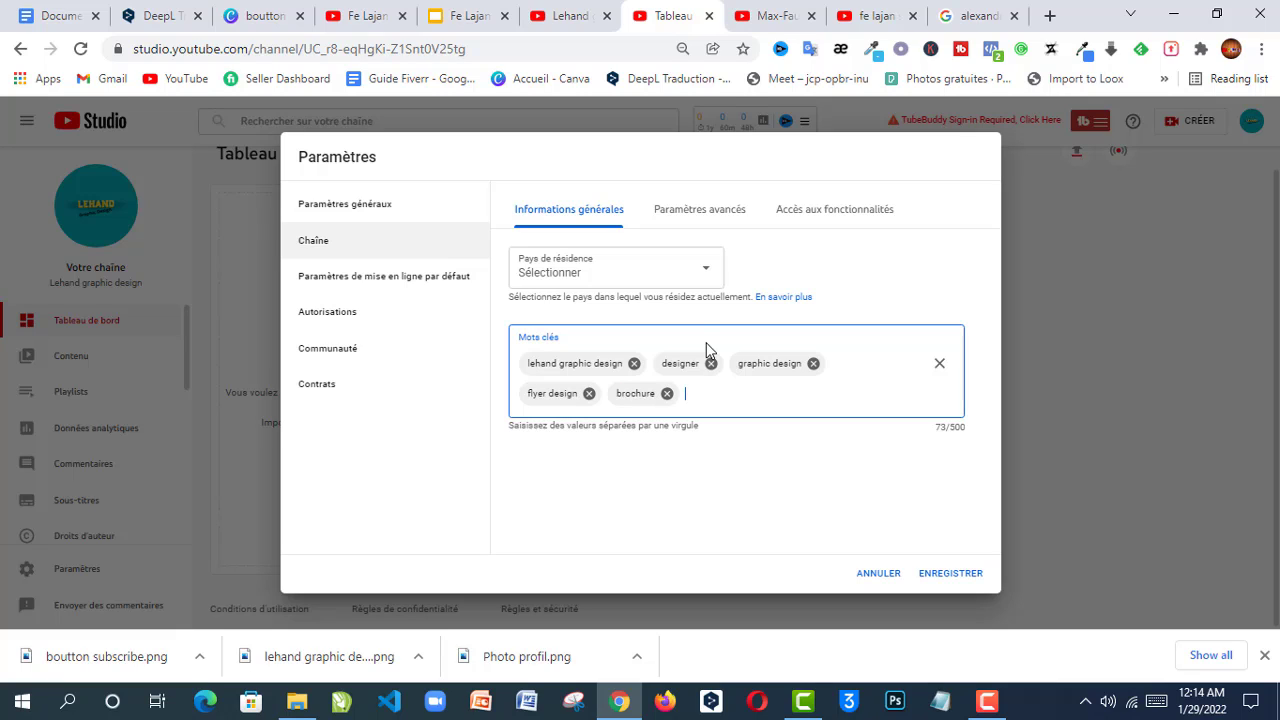
Step: Add "logo design", "education", "branding" and "brand" to the channel keywords
text(logo design)
key(Return)
text(e)
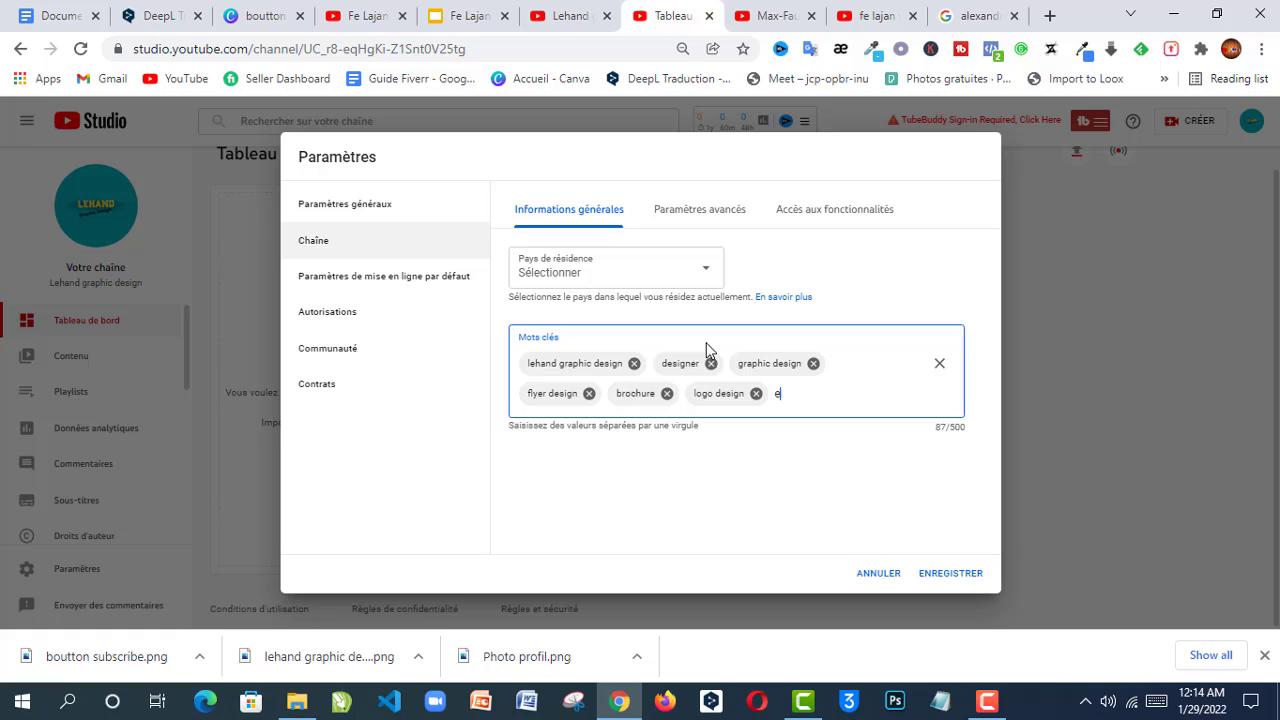
text(ducation)
key(Return)
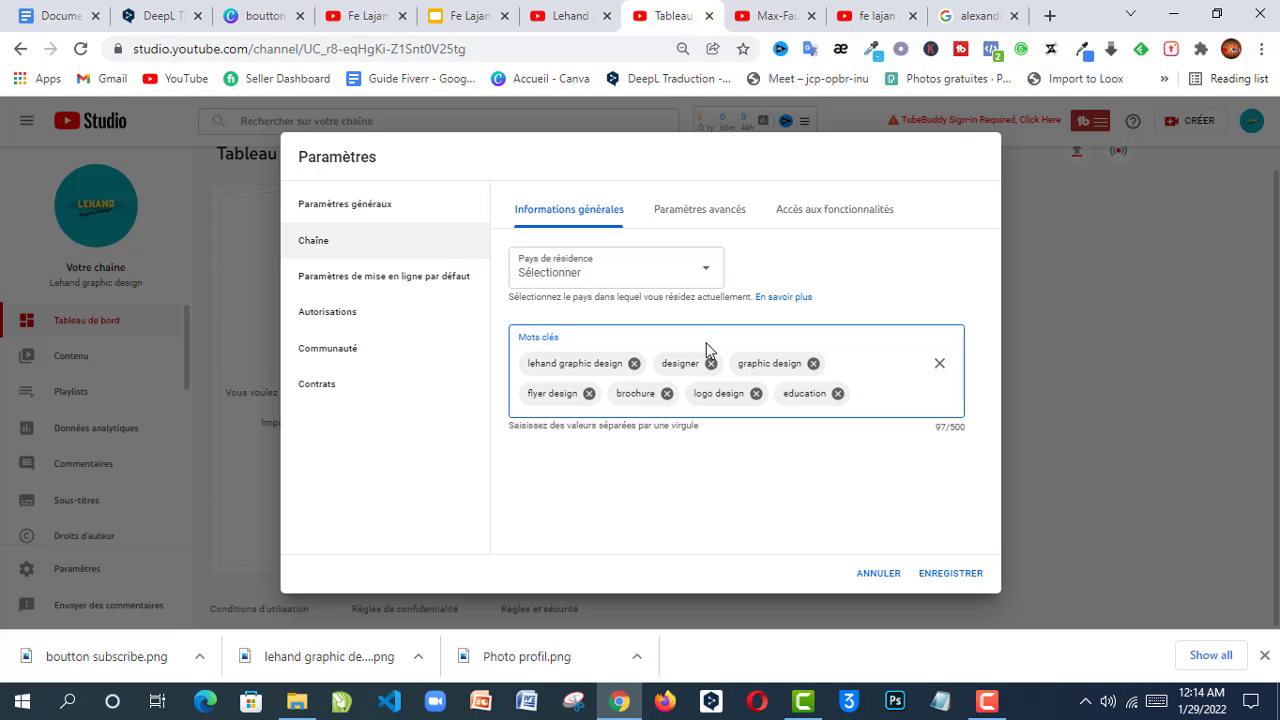
text(branding)
key(Return)
text(brand)
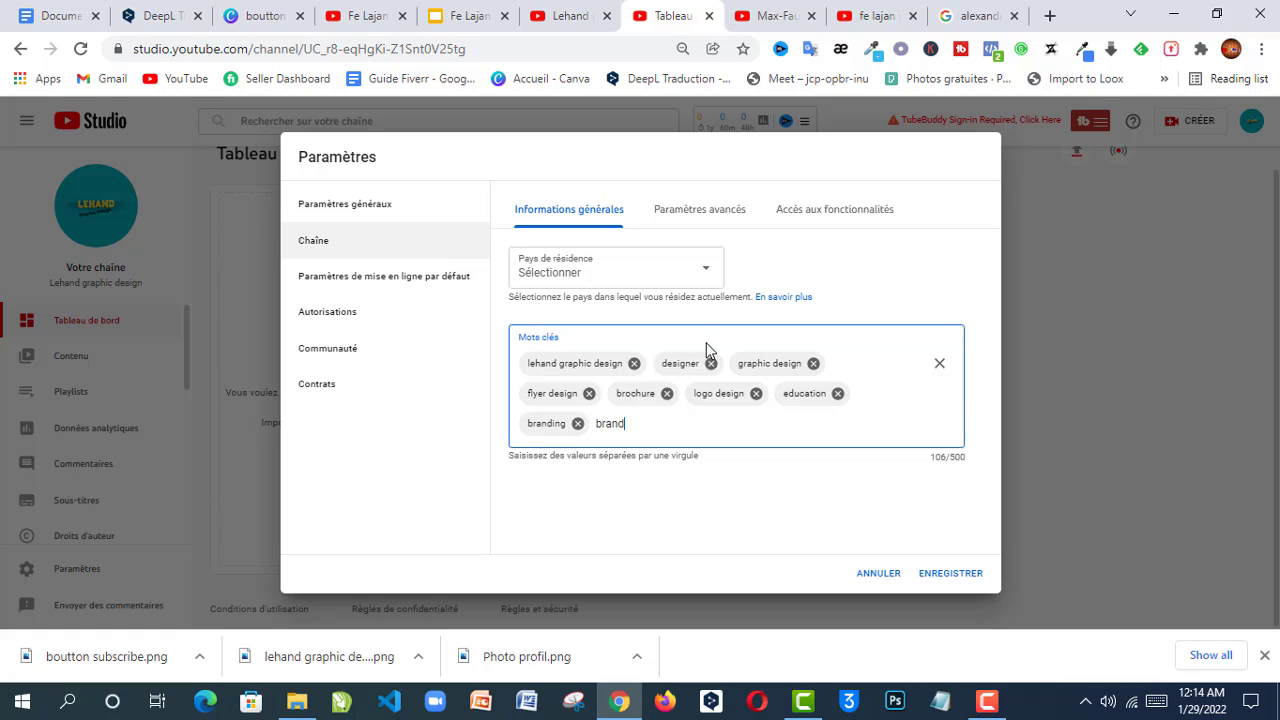
key(Return)
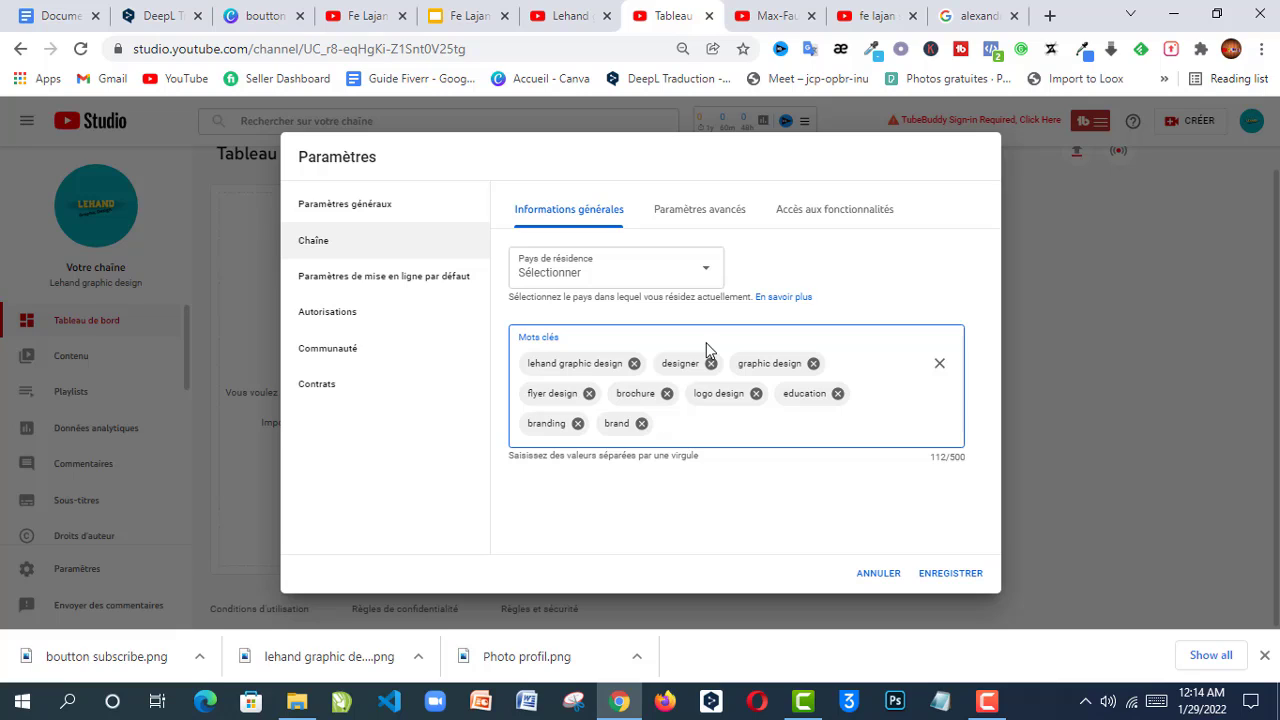
Step: Add "poster design", "design", "graphic" and "adobe photoshop" to the channel keywords
text(poster design)
key(Return)
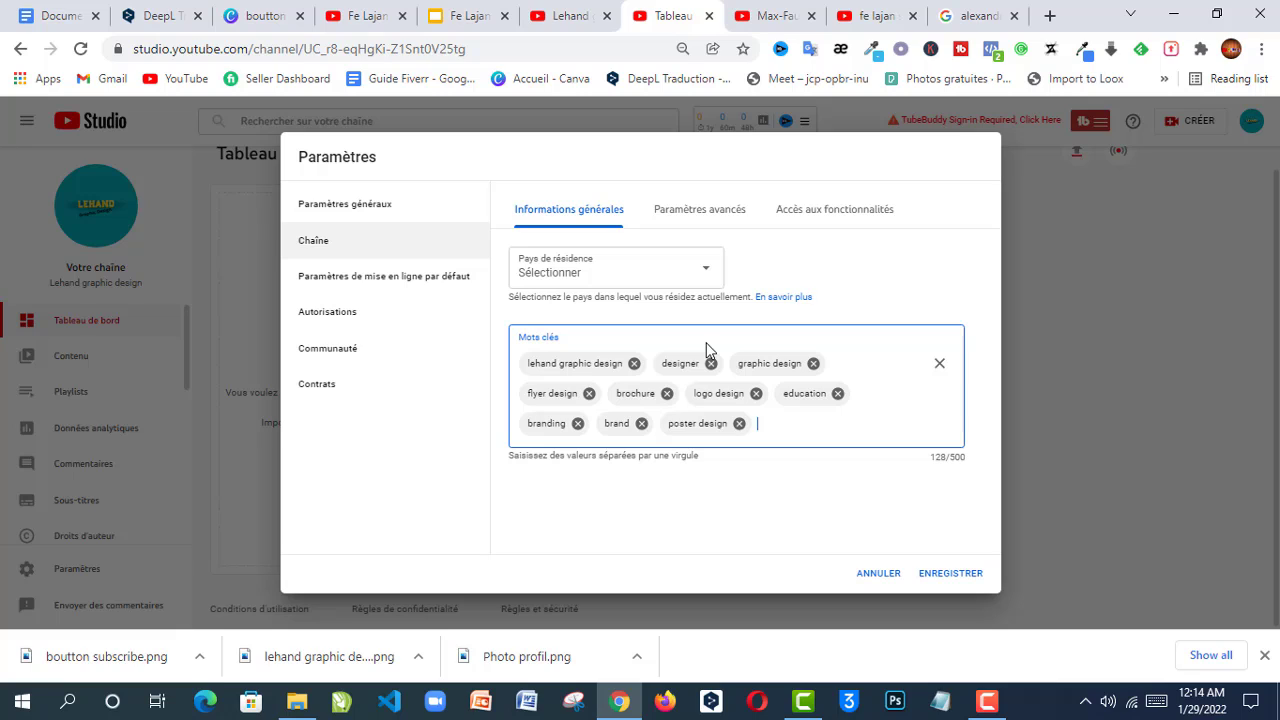
text(design,gra)
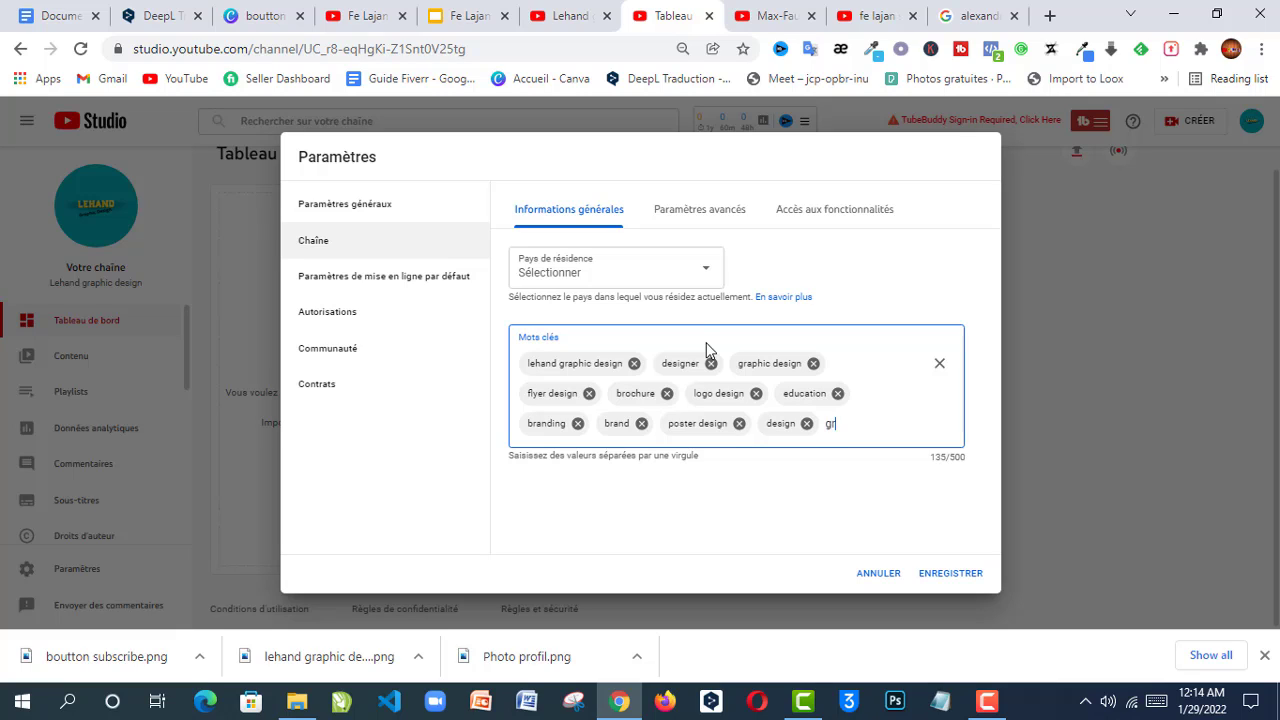
text(phic,ad)
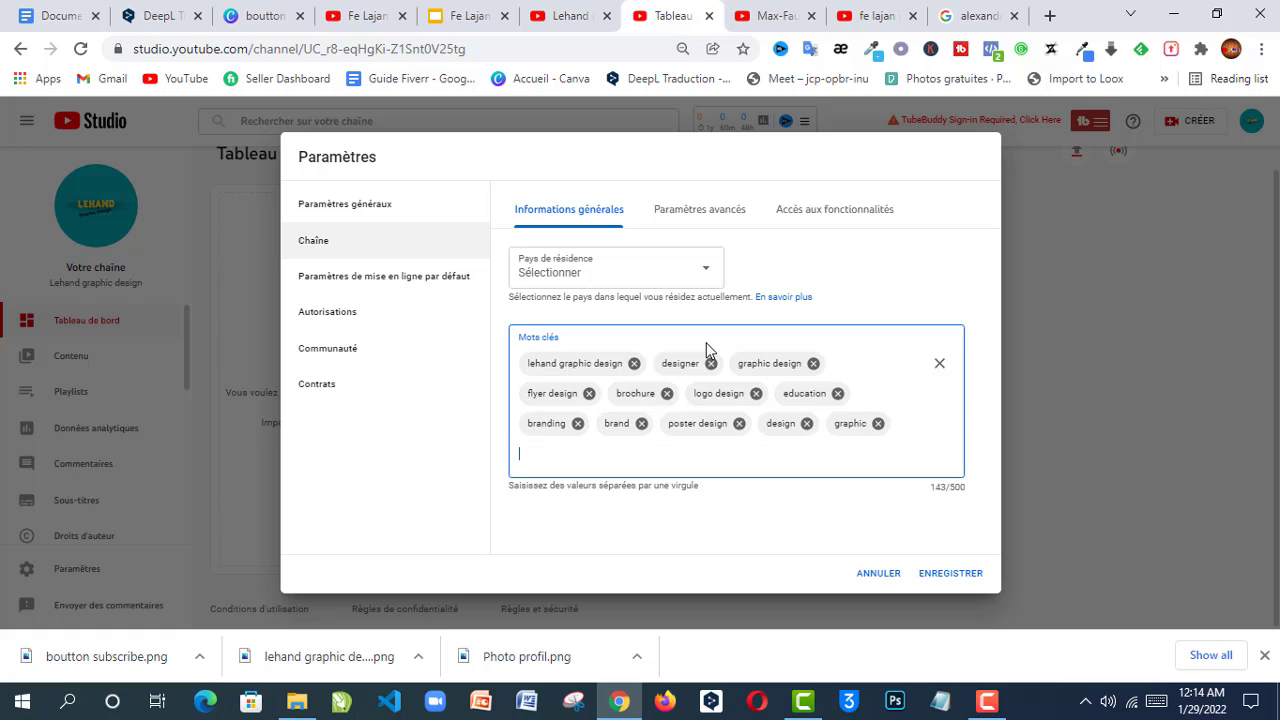
text(obe photoshop)
key(Return)
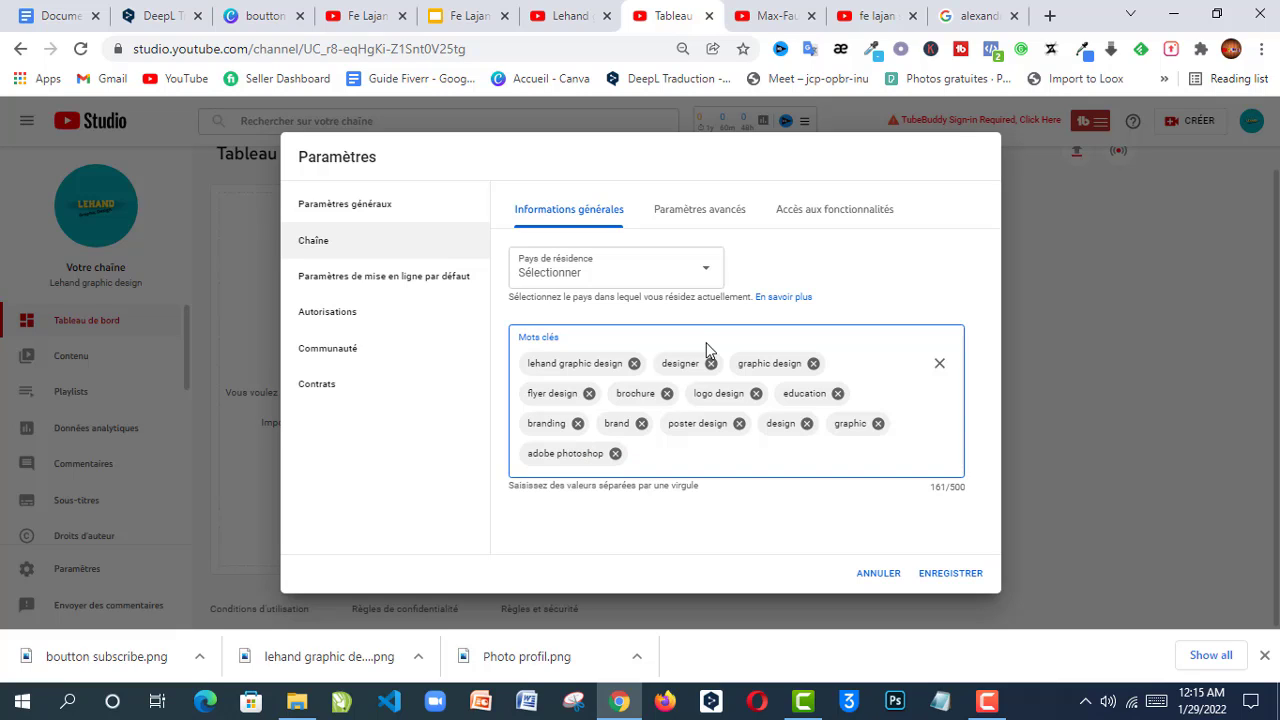
Step: Add "canva design" and "pixelab design" to the channel keywords
text(canva design)
key(Return)
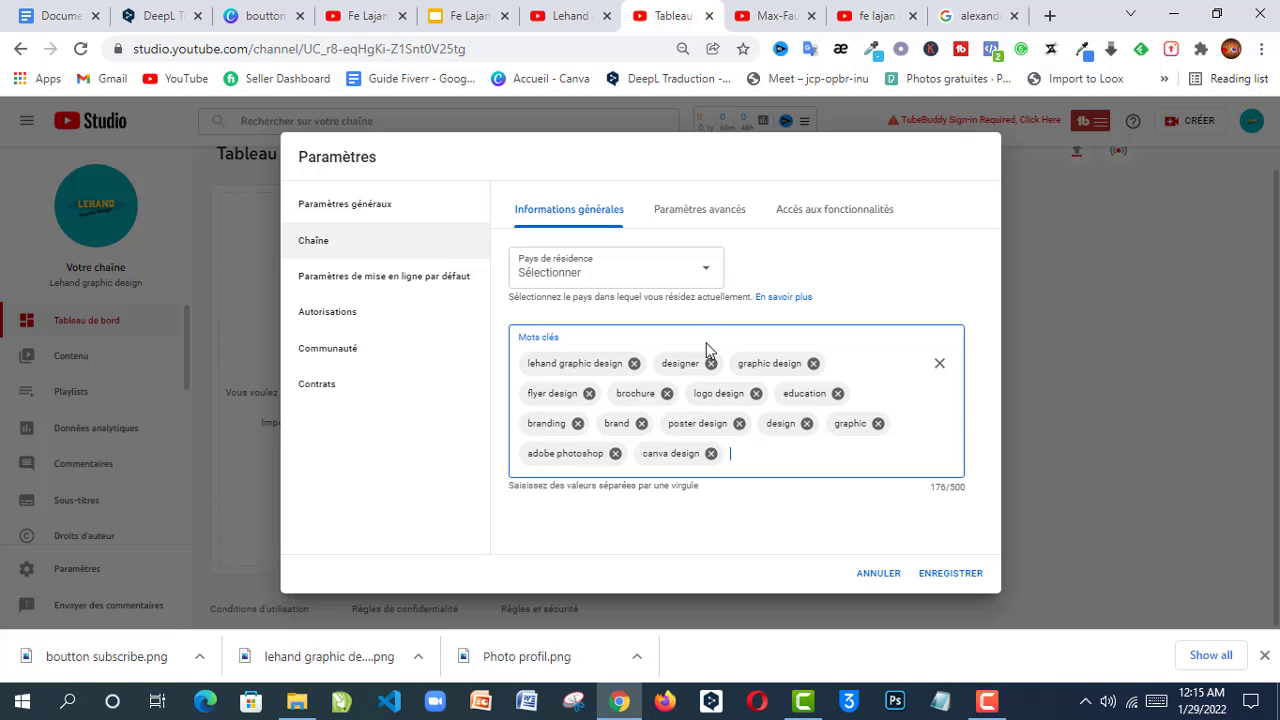
text(pixelab design)
key(Return)
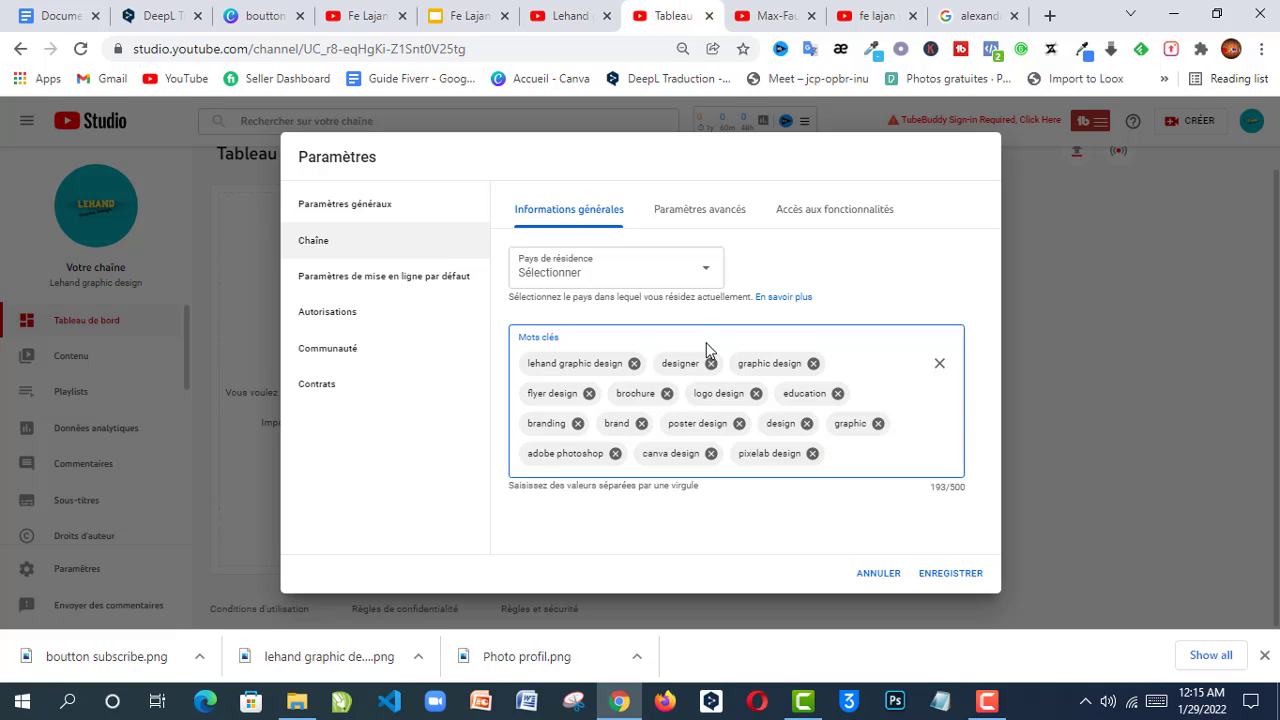
Step: Add the keyword "ai ilistator" to the channel keywords
text(ai acobe)
key(BackSpace)
key(BackSpace)
key(BackSpace)
key(BackSpace)
key(BackSpace)
key(BackSpace)
text(ilistator)
key(Return)
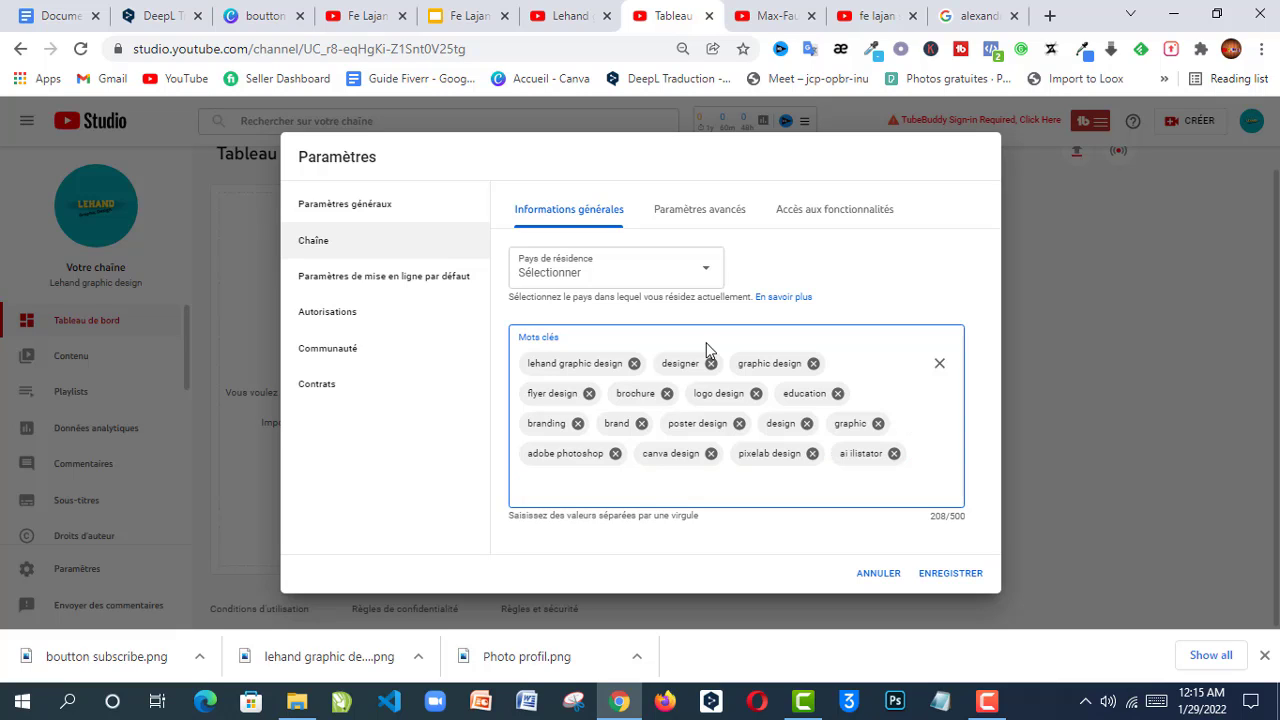
Step: Add the separate keywords "adobe" and "photoshop" to the channel keywords
text(adobe,)
key(Return)
text(phon)
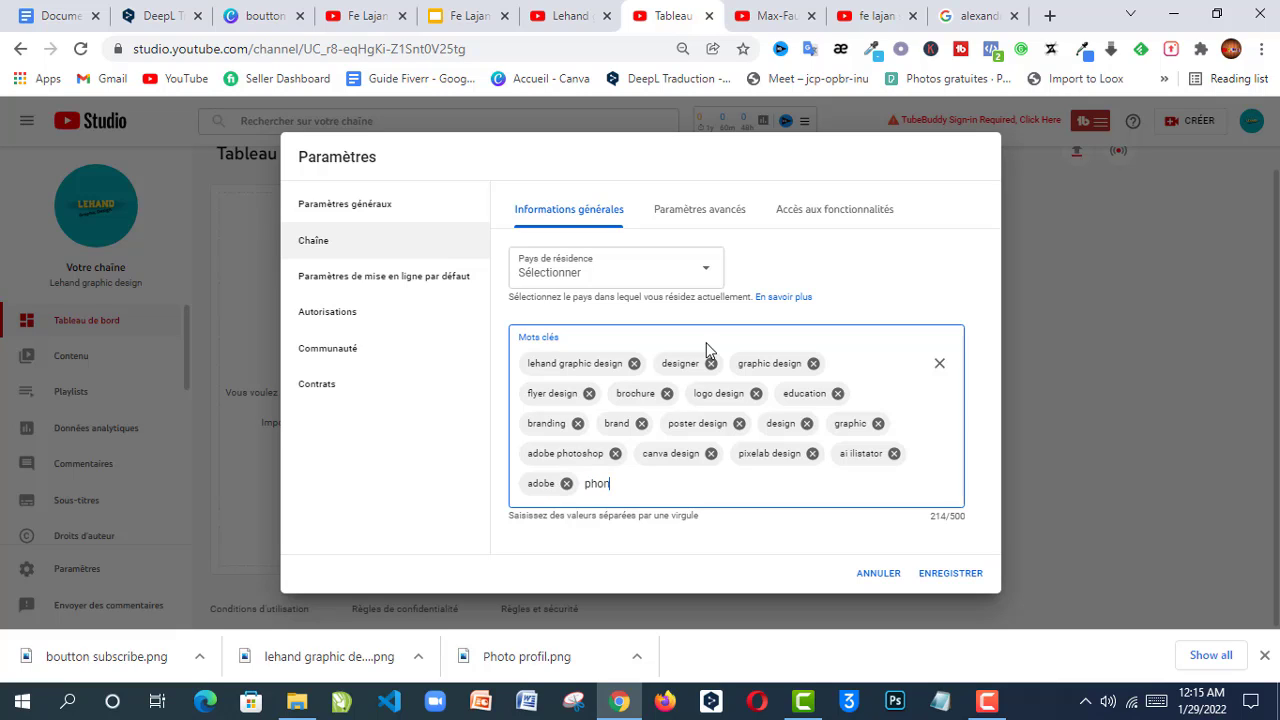
key(BackSpace)
text(toshop)
key(Return)
Step: Add "canva tutorials" and "canva tuto" to the channel keywords
text(c)
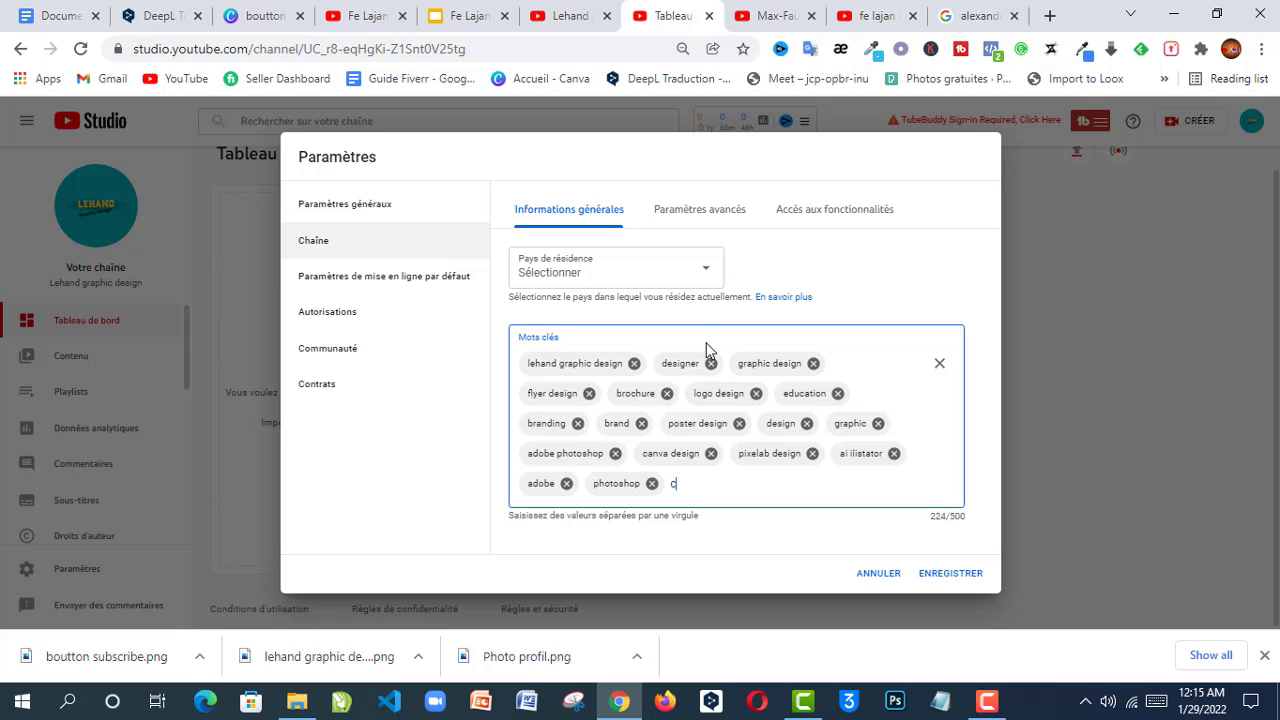
text(anva tutorials)
key(Return)
text(can)
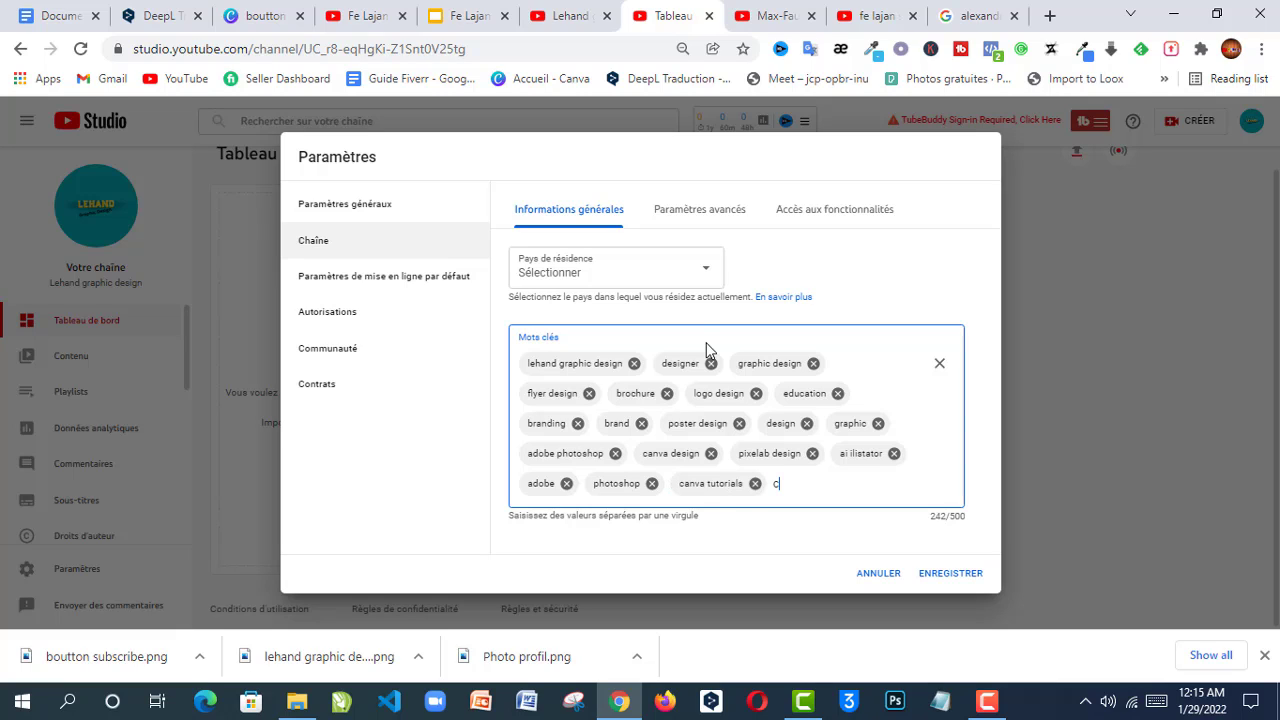
text(va tuto)
key(Return)
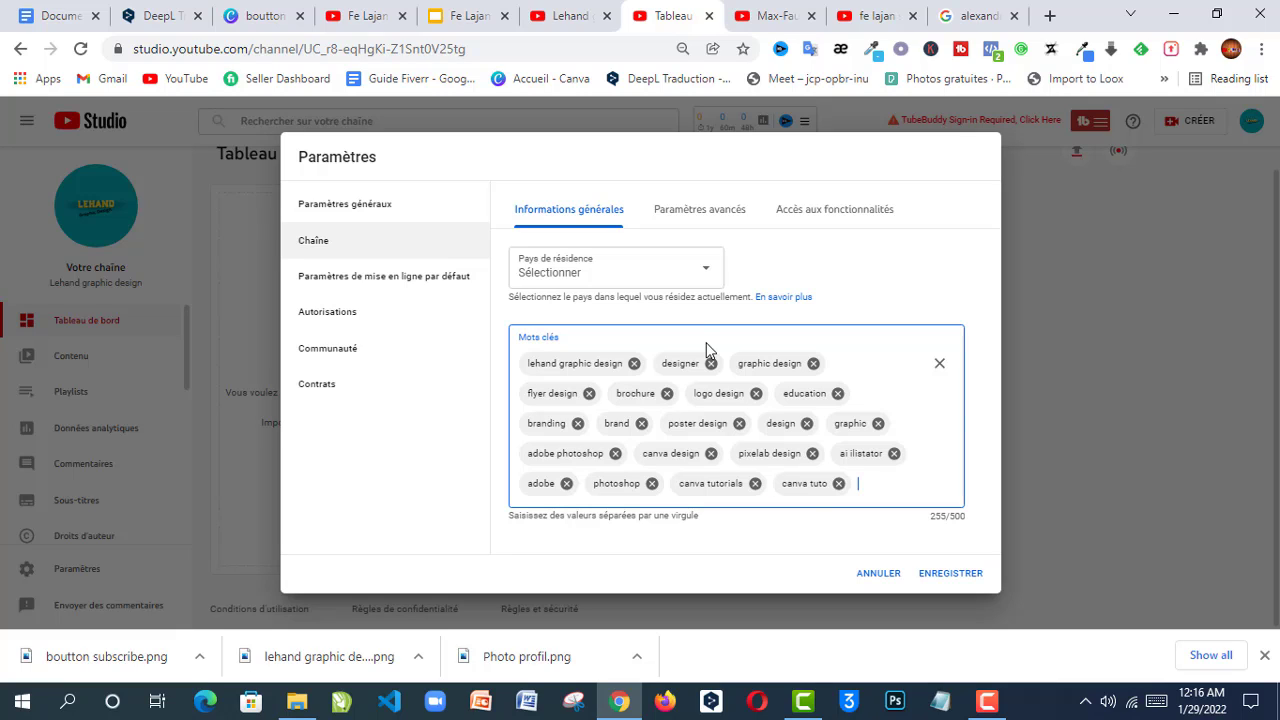
Step: Add "canva free" and "canva pro" to the channel keywords
text(nva free)
key(Return)
text(canva)
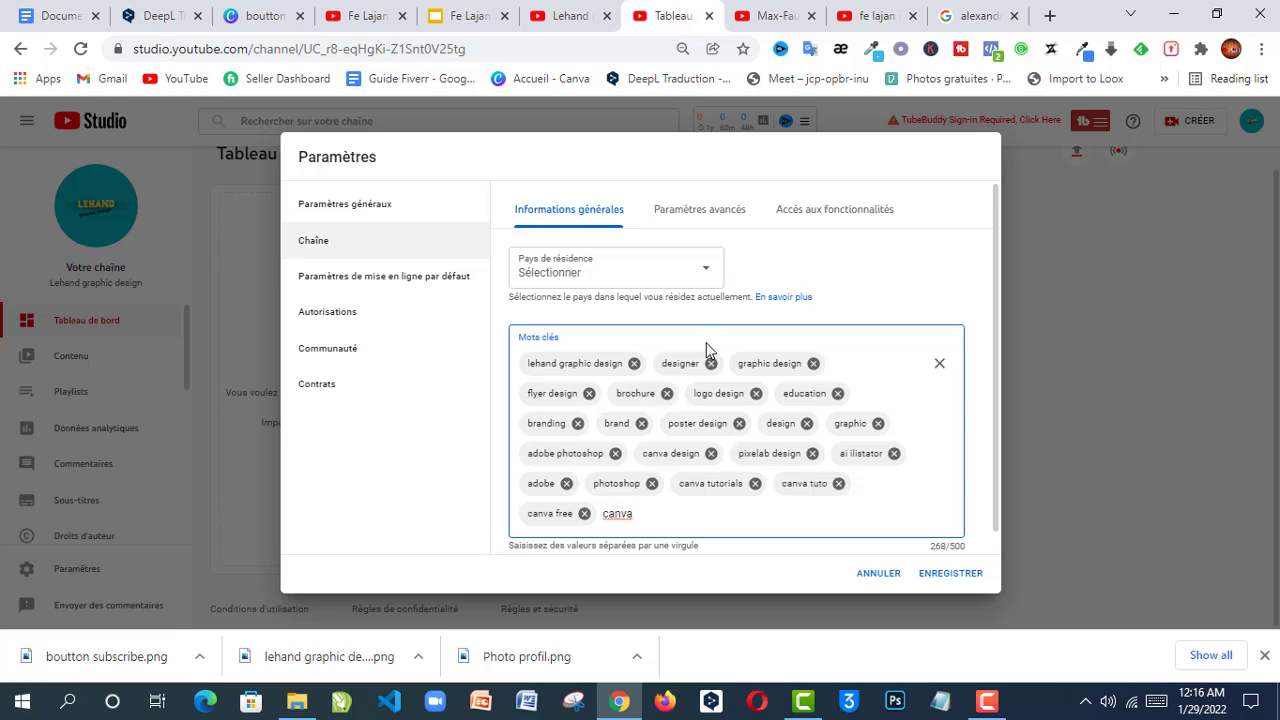
text( pro)
key(Return)
Step: Add the keyword "canva template" to the channel keywords
text(cam)
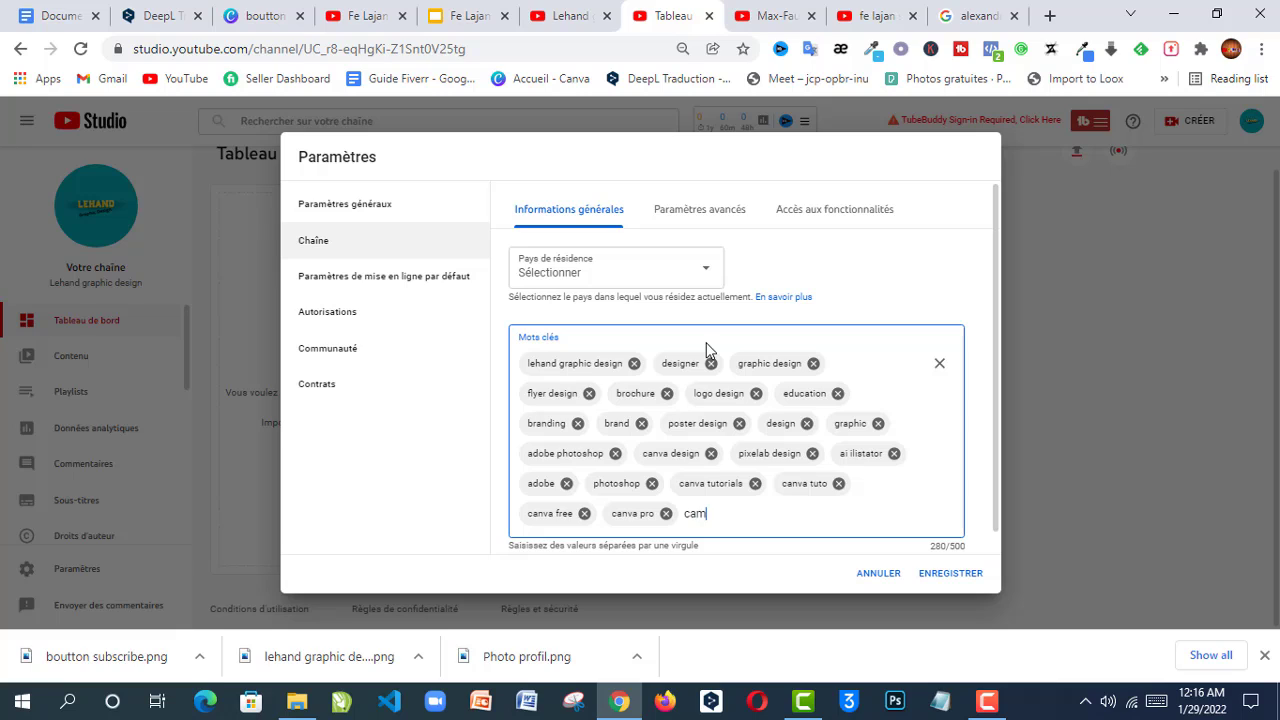
key(BackSpace)
text(nva template)
key(Return)
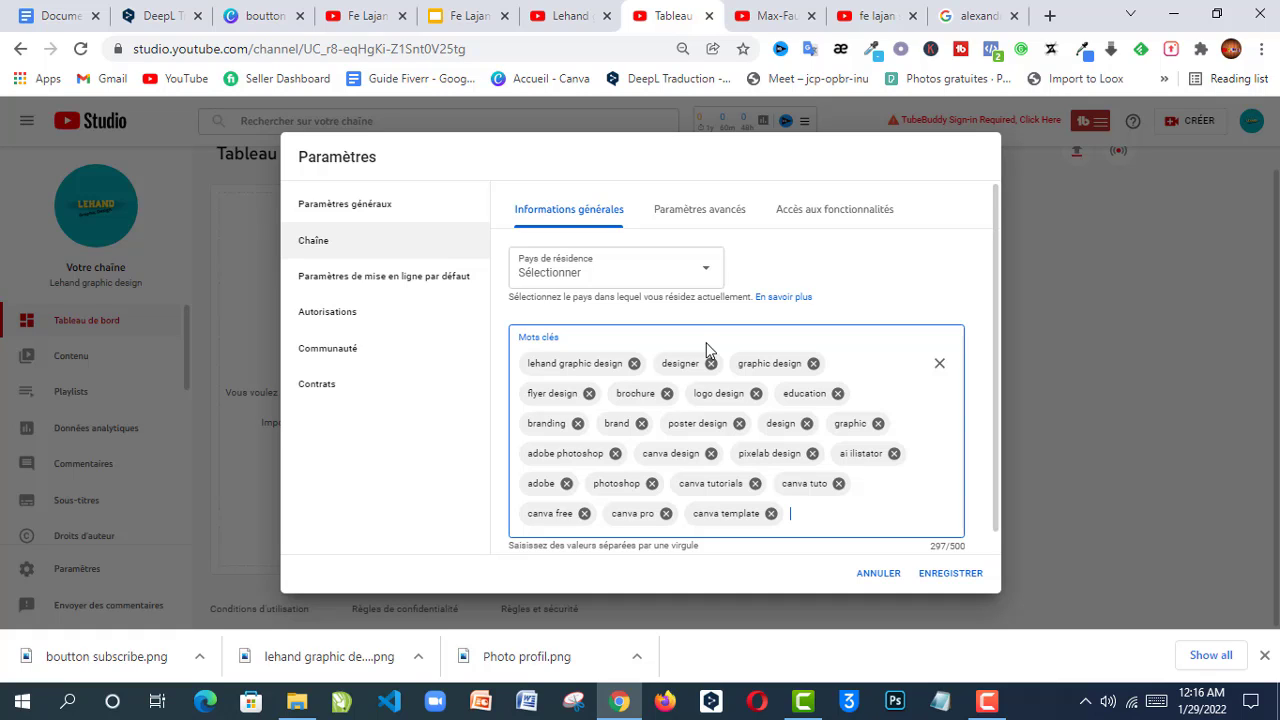
Step: Add "Lehan design" and "lehand graphic" to the channel keywords and save the channel settings
text(Lehan design)
key(Return)
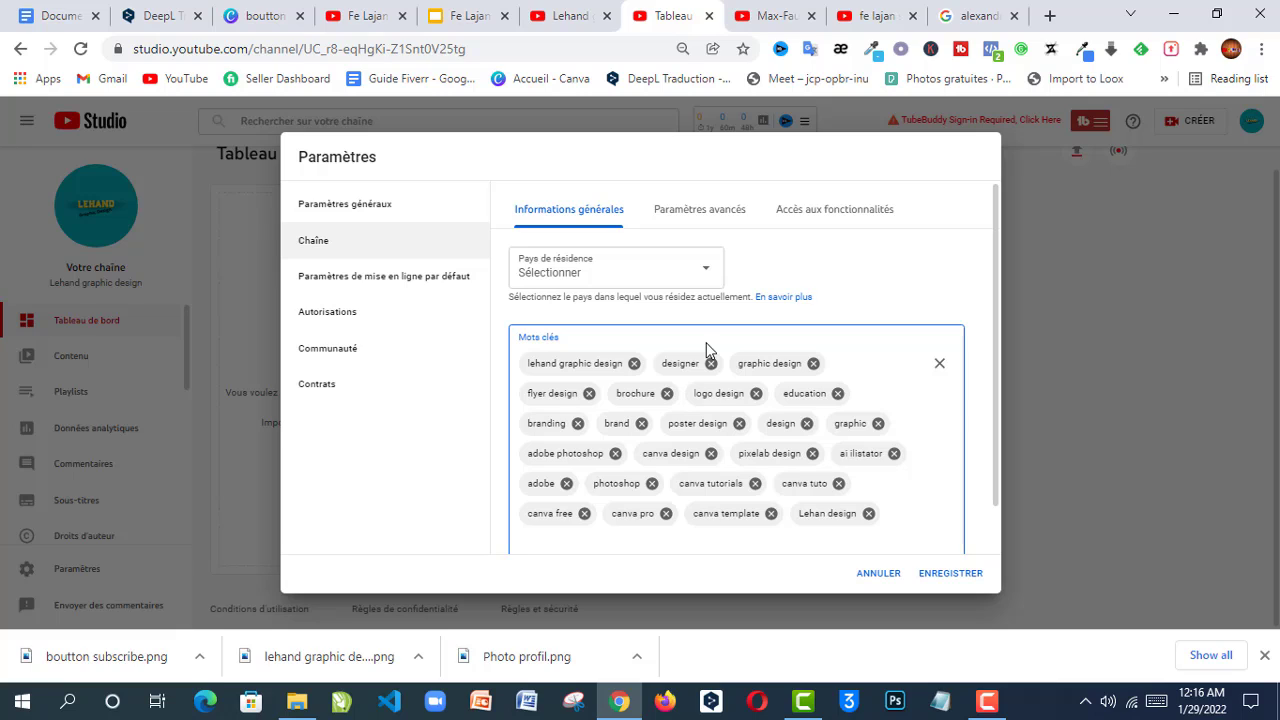
text(lehand graphic,)
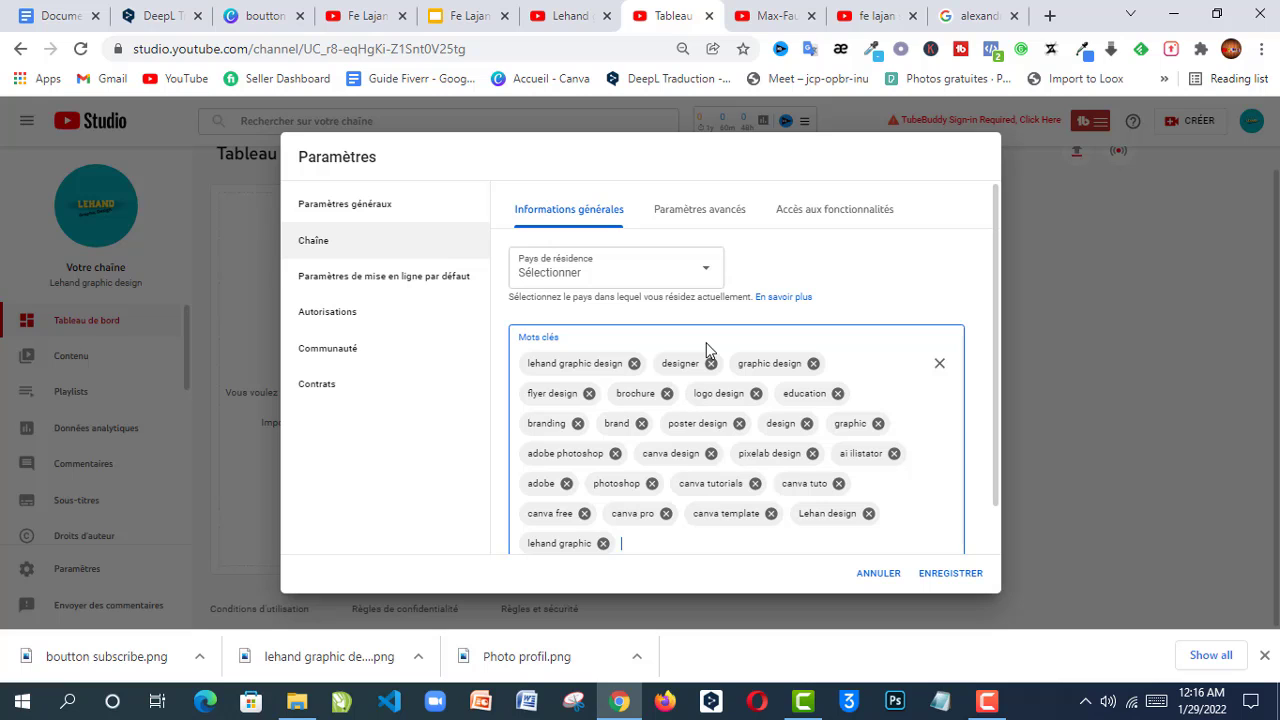
click(952, 574)
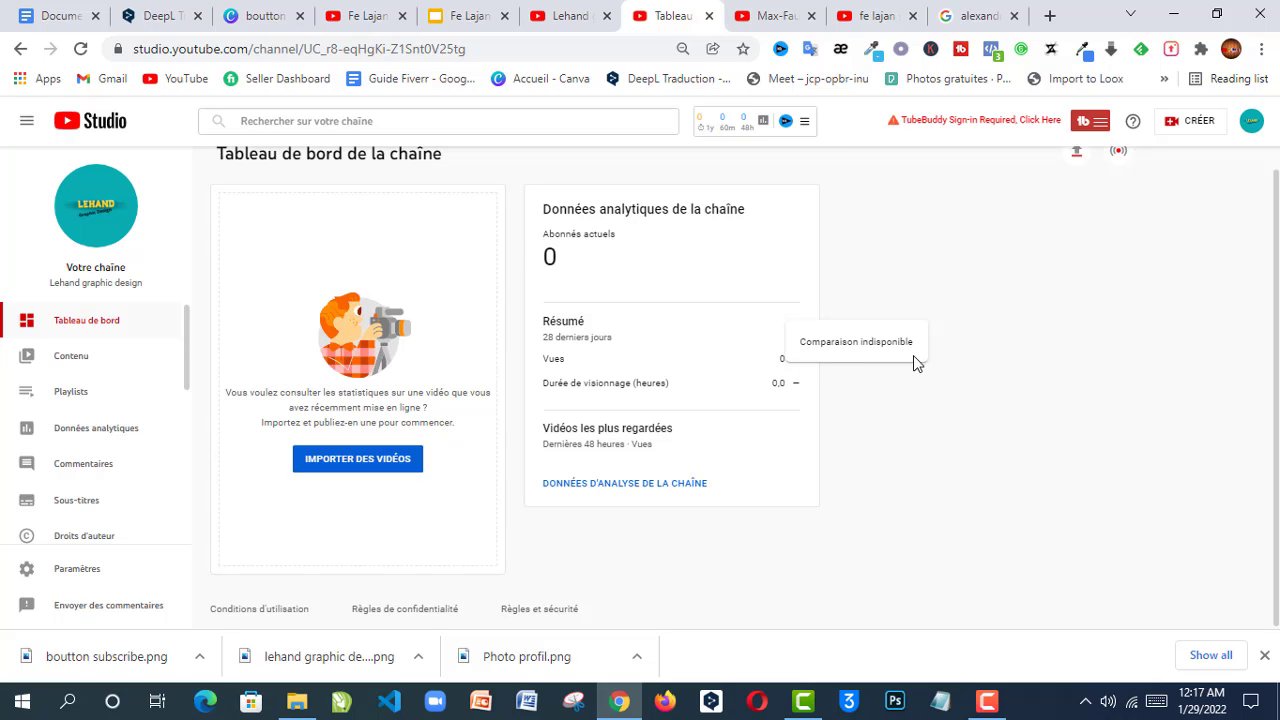
Step: Switch to the open YouTube page of the digital entrepreneur's channel and activate the YouTube search
click(770, 15)
key(/)
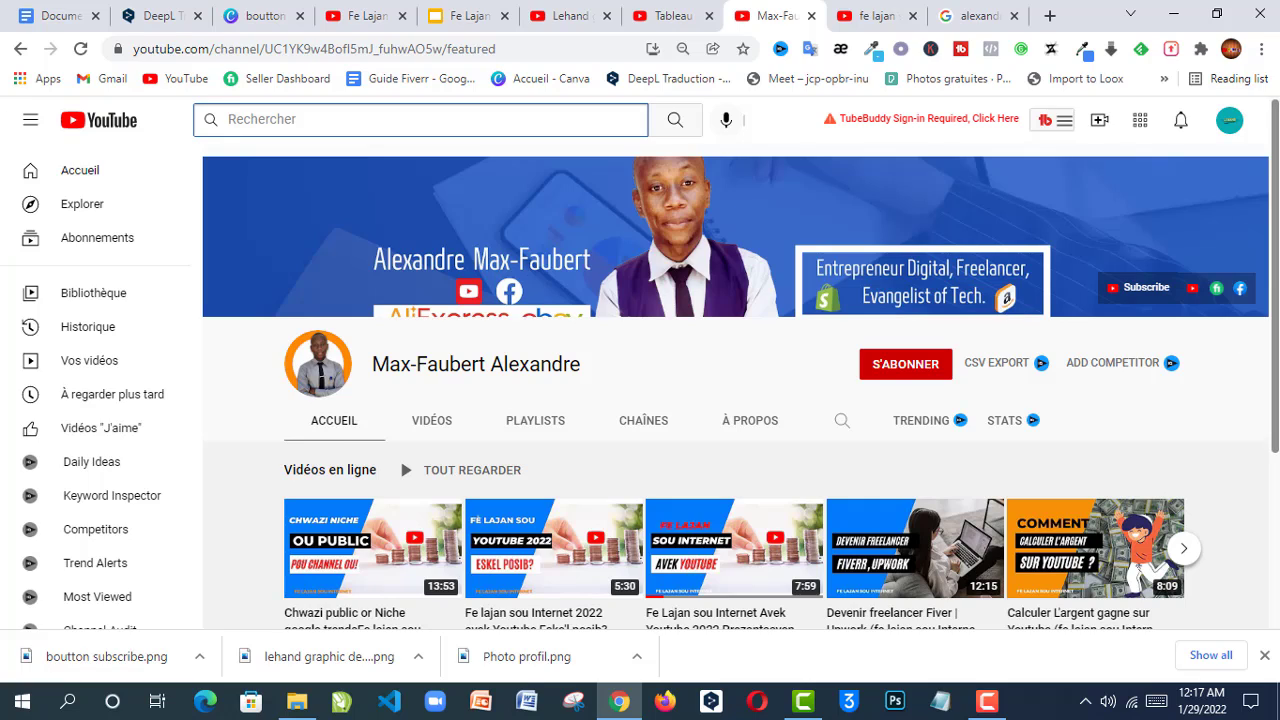